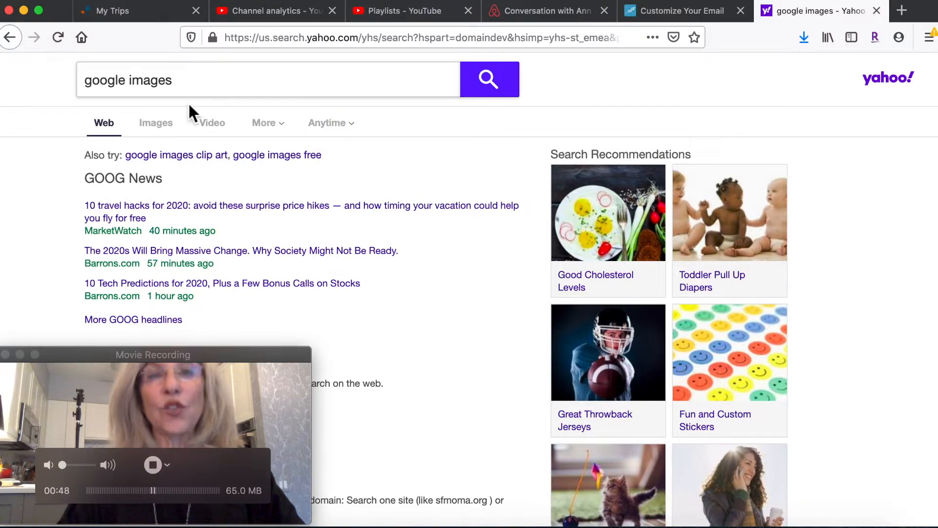
- Open Google Images from the web search results and search it for "simple dog clipart"
{"action": "scroll", "coordinate": [381, 227], "scroll_direction": "down", "scroll_amount": 5}
{"action": "scroll", "coordinate": [381, 227], "scroll_direction": "up", "scroll_amount": 3}
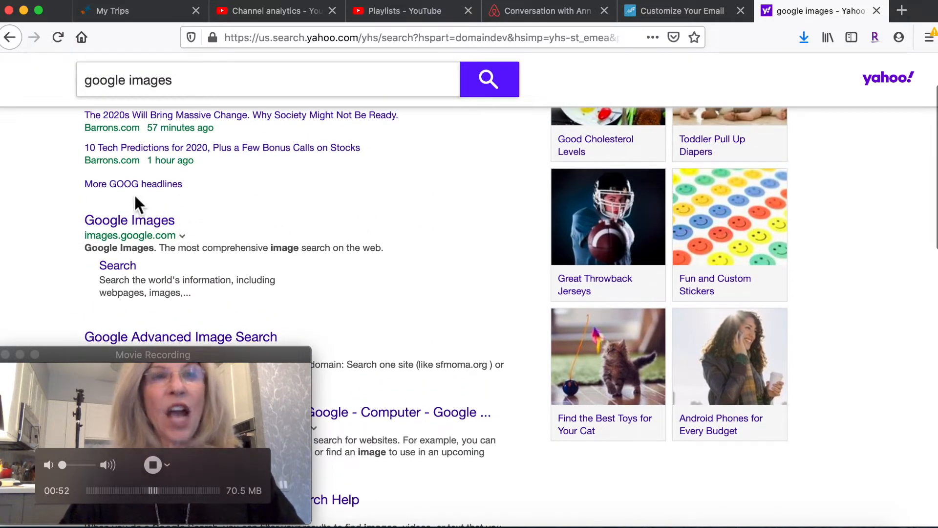
{"action": "left_click", "coordinate": [164, 223]}
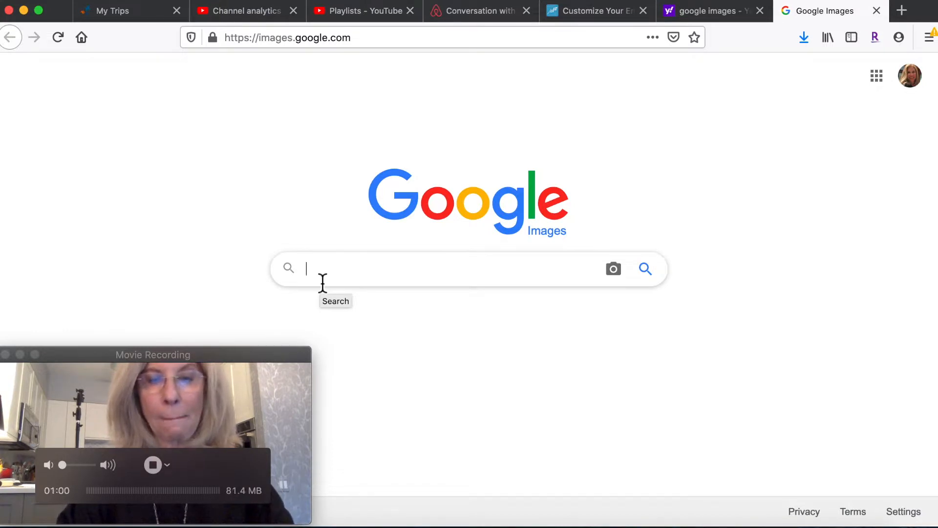
{"action": "type", "text": "simp"}
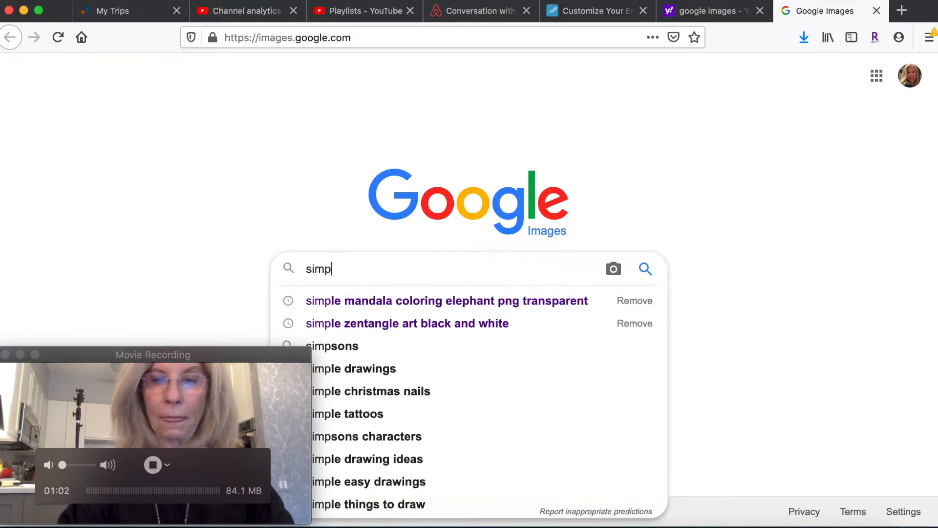
{"action": "type", "text": "le dog "}
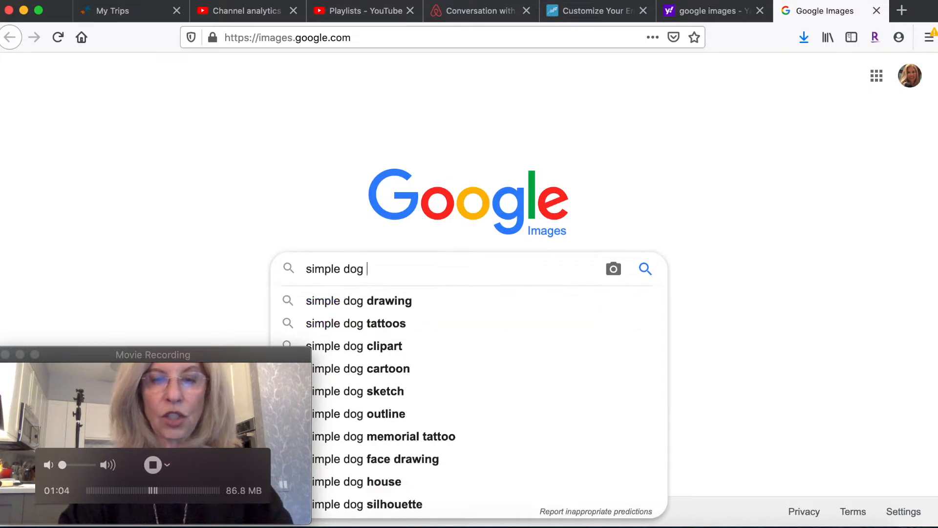
{"action": "type", "text": "clipart"}
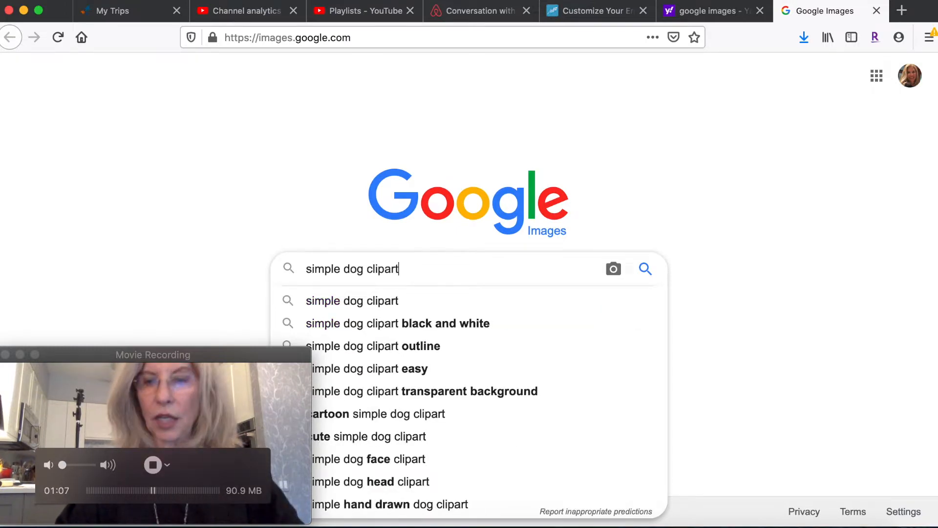
{"action": "key", "text": "Return"}
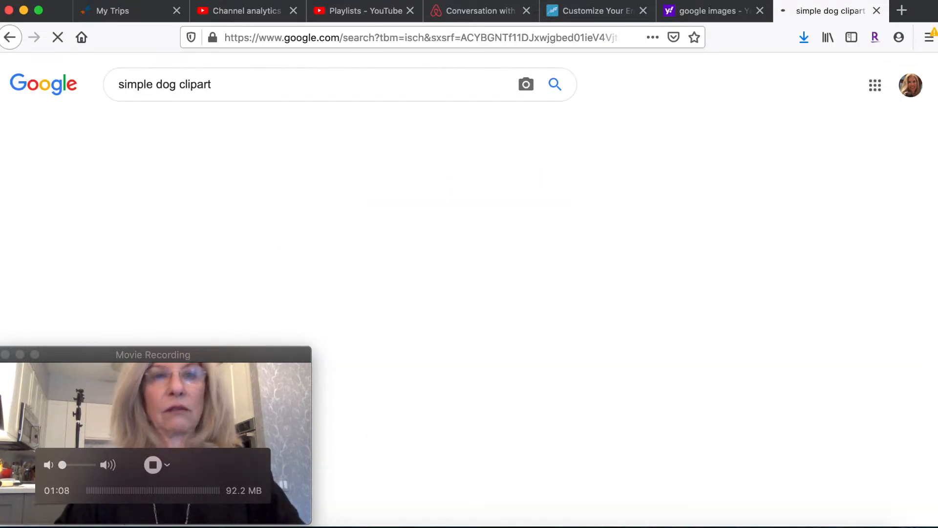
- Choose the brown-and-white dog face clipart from the image results and save it to the Desktop as "dog"
{"action": "scroll", "coordinate": [513, 314], "scroll_direction": "down", "scroll_amount": 10}
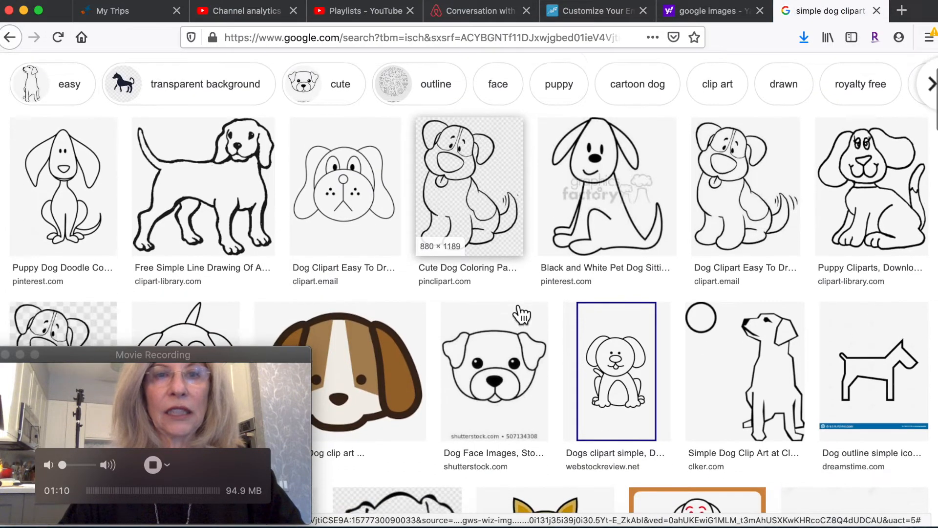
{"action": "scroll", "coordinate": [521, 315], "scroll_direction": "down", "scroll_amount": 8}
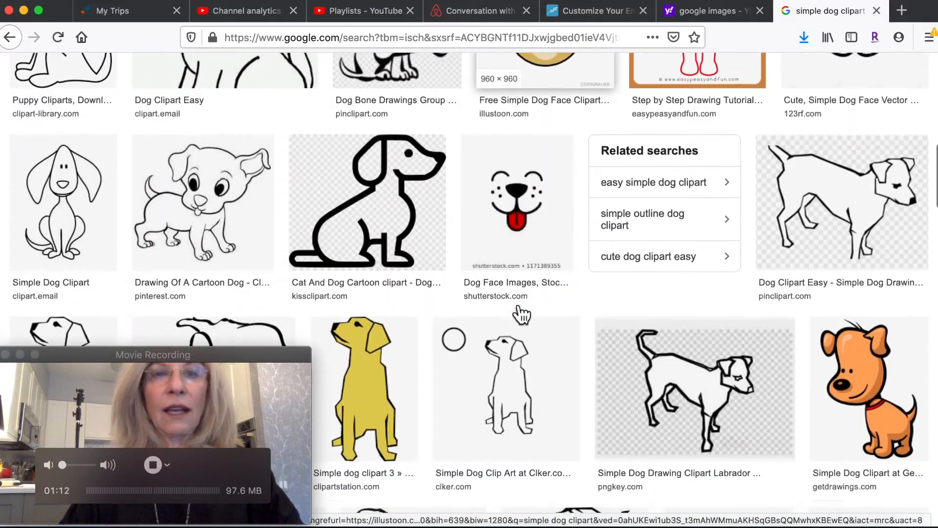
{"action": "scroll", "coordinate": [521, 315], "scroll_direction": "up", "scroll_amount": 7}
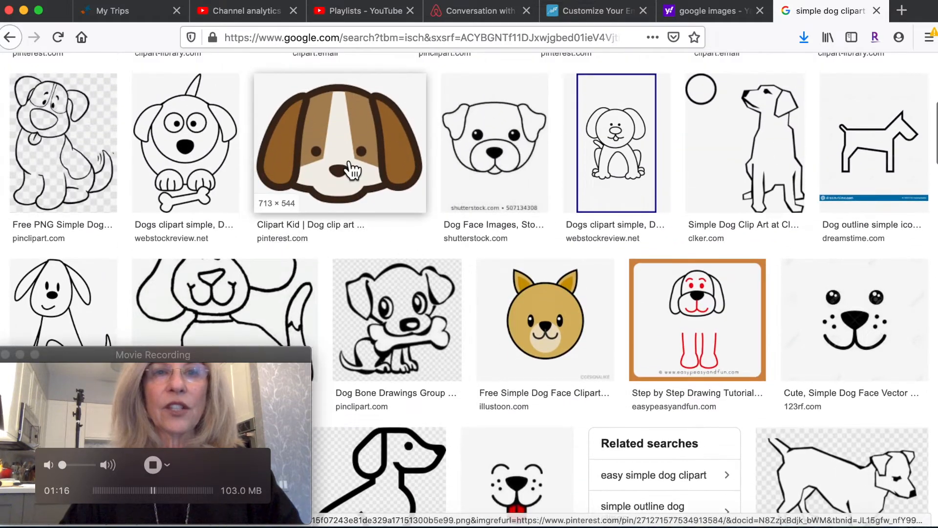
{"action": "left_click", "coordinate": [351, 168]}
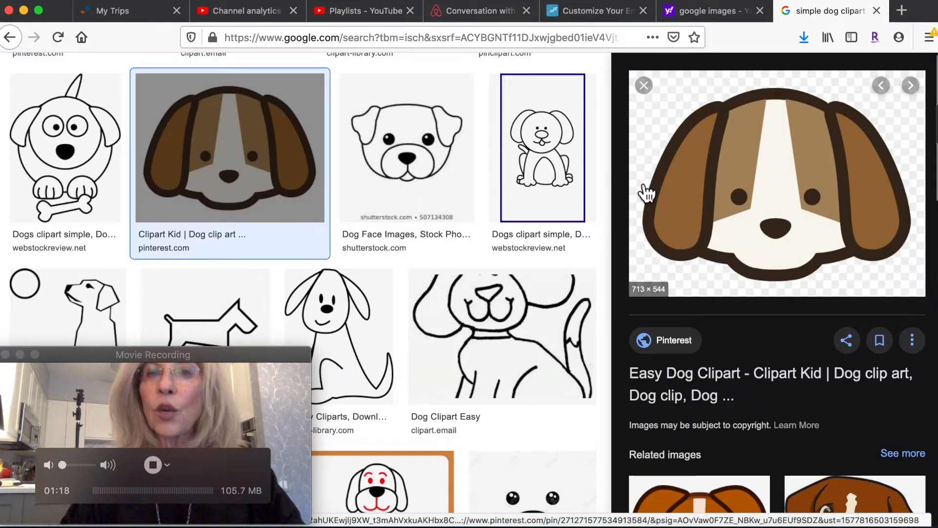
{"action": "right_click", "coordinate": [777, 192]}
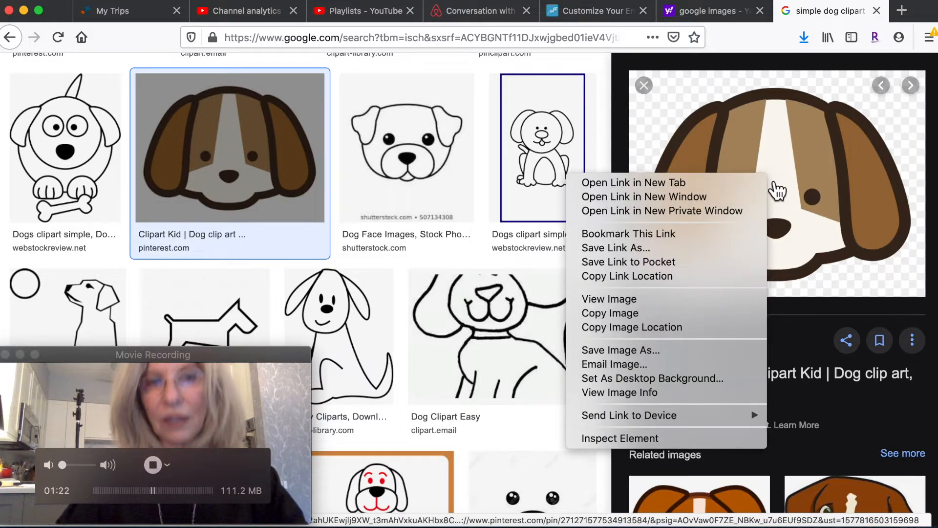
{"action": "left_click", "coordinate": [617, 355]}
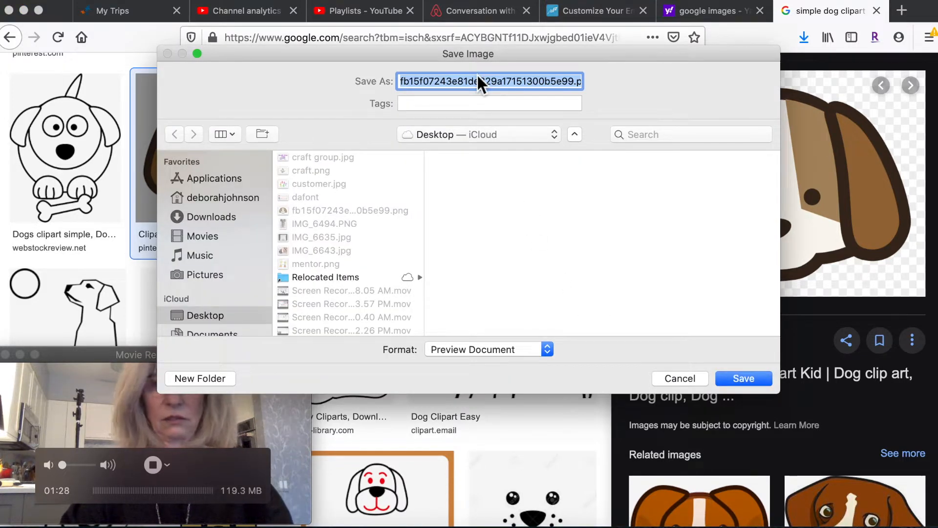
{"action": "type", "text": "dog"}
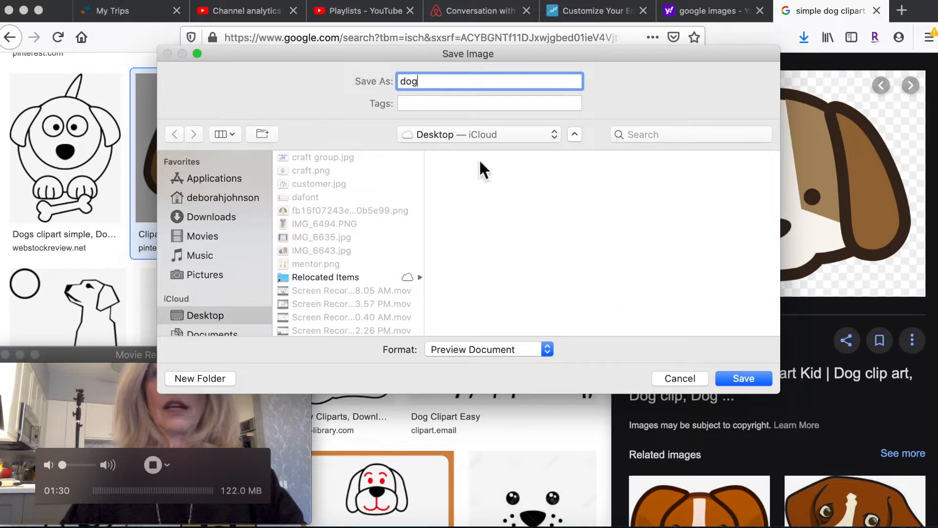
{"action": "left_click", "coordinate": [744, 379]}
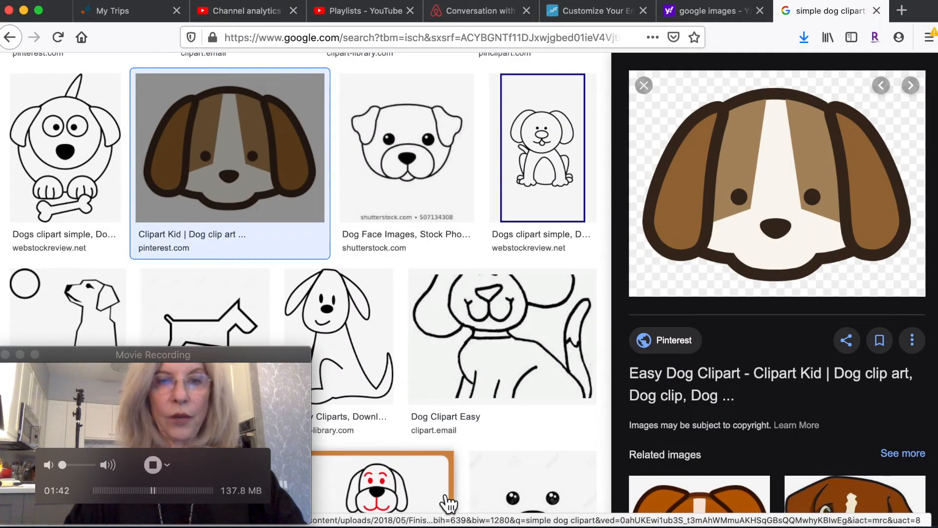
- Switch to Cricut Design Space, upload dog.png from the Desktop and continue with Complex as the image type
{"action": "left_click", "coordinate": [337, 525]}
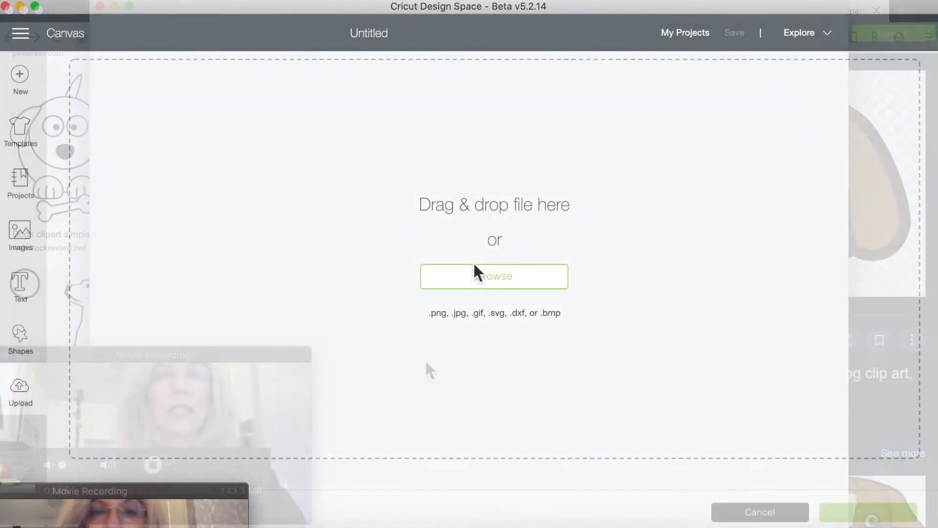
{"action": "left_click", "coordinate": [503, 289]}
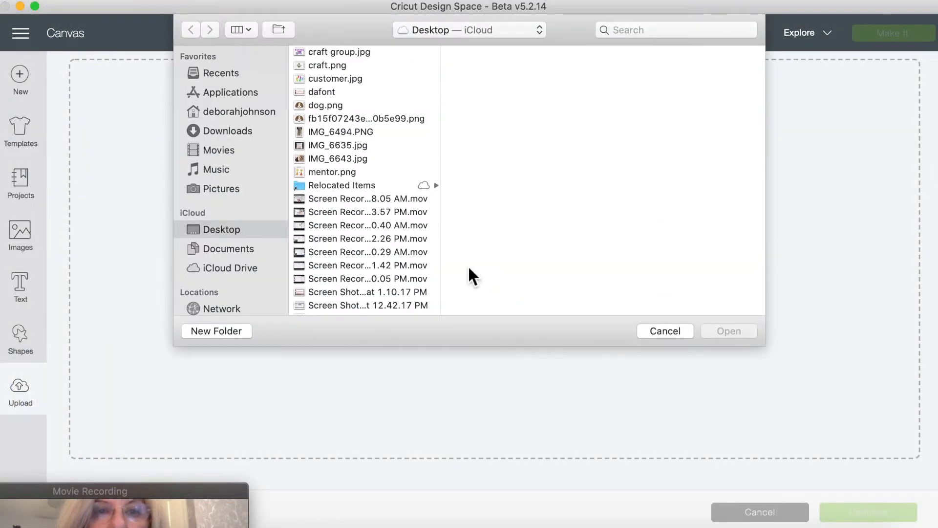
{"action": "left_click", "coordinate": [334, 107]}
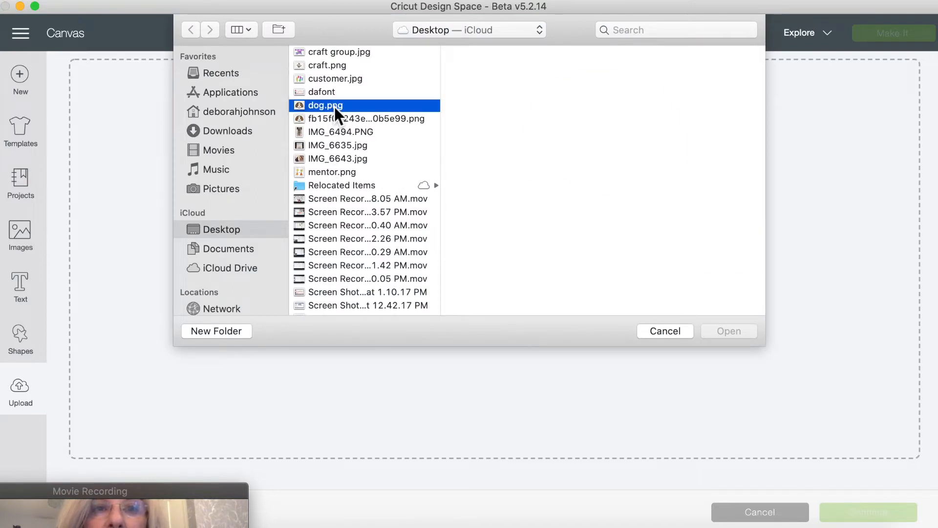
{"action": "left_click", "coordinate": [726, 335]}
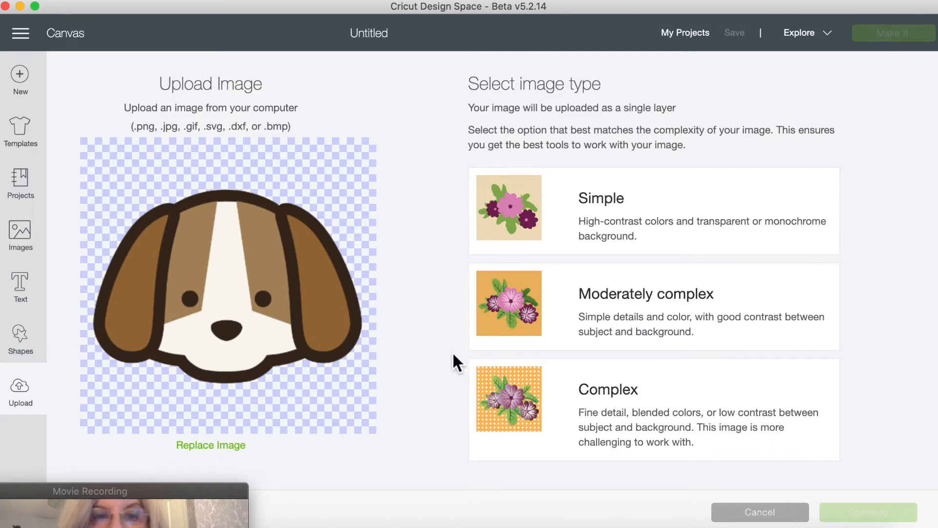
{"action": "left_click", "coordinate": [525, 401]}
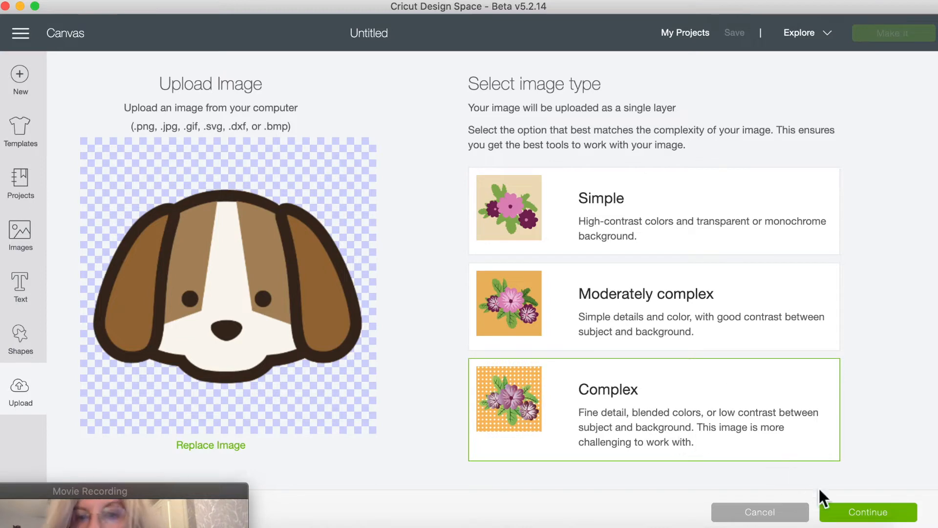
{"action": "left_click", "coordinate": [870, 513]}
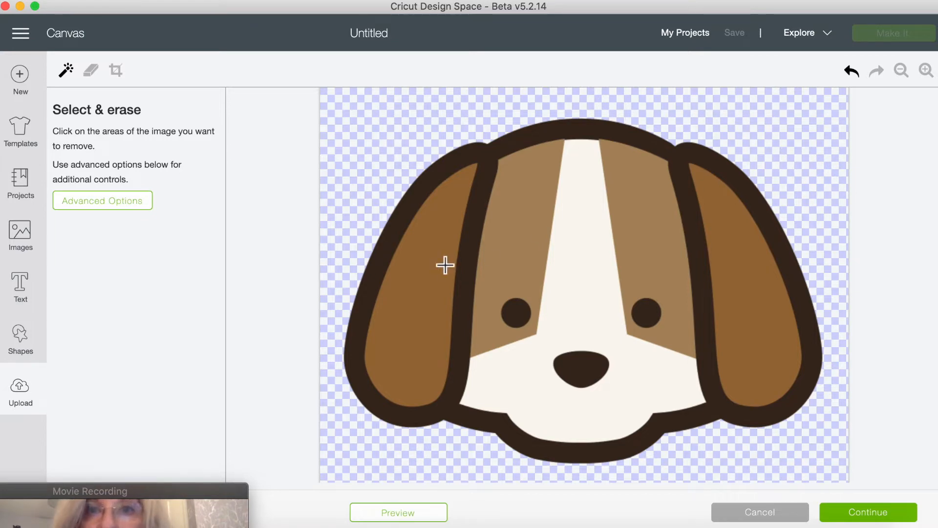
- Remove the brown ear fills, both tan face patches and the cream centre with Select & erase, keeping the dark outline, eyes and nose
{"action": "left_click_drag", "start_coordinate": [186, 492], "coordinate": [183, 438]}
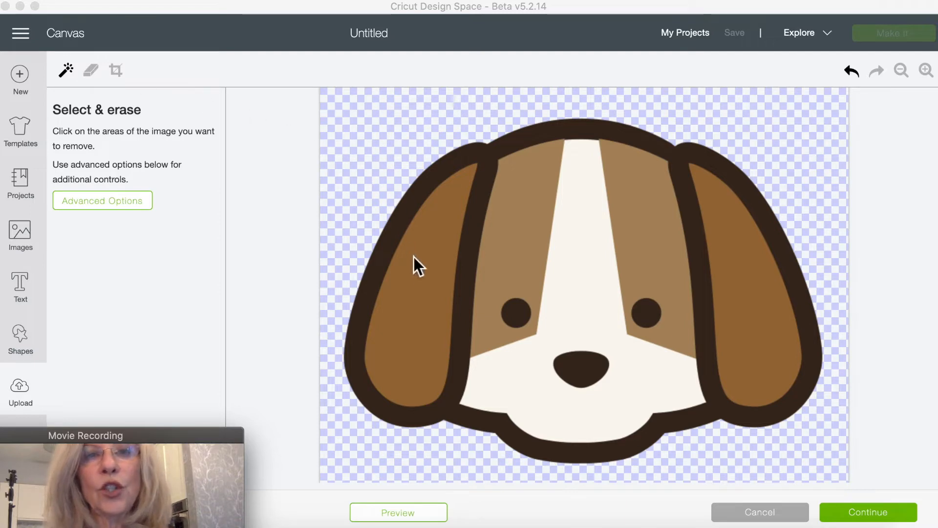
{"action": "left_click", "coordinate": [418, 268]}
{"action": "left_click", "coordinate": [426, 291]}
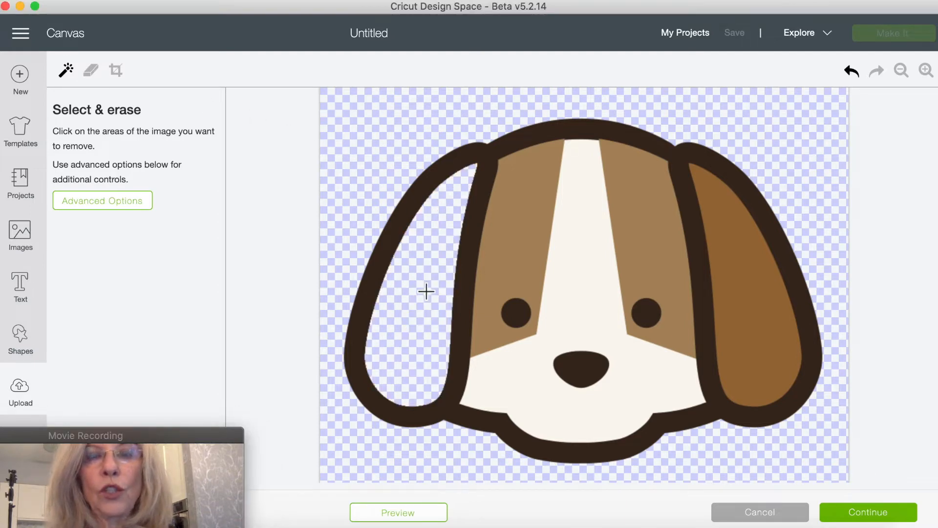
{"action": "left_click", "coordinate": [512, 231]}
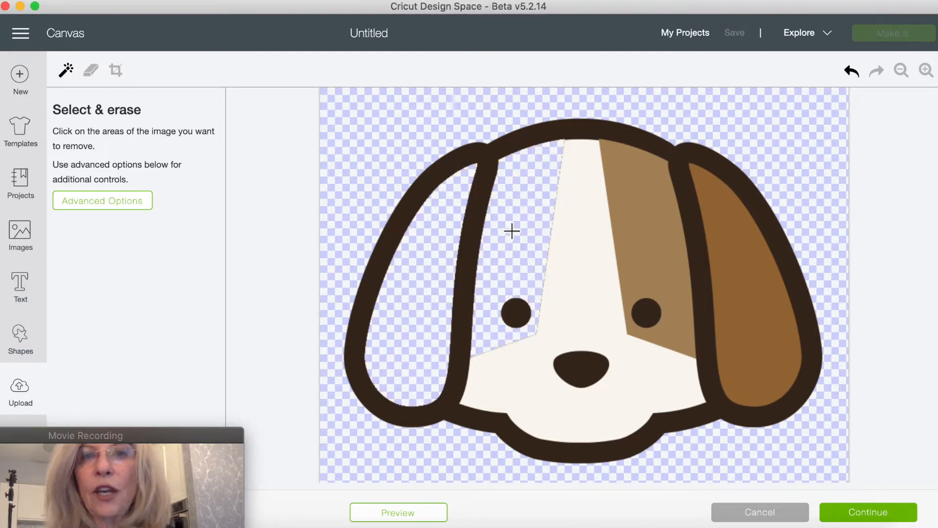
{"action": "left_click", "coordinate": [593, 243]}
{"action": "left_click", "coordinate": [645, 226]}
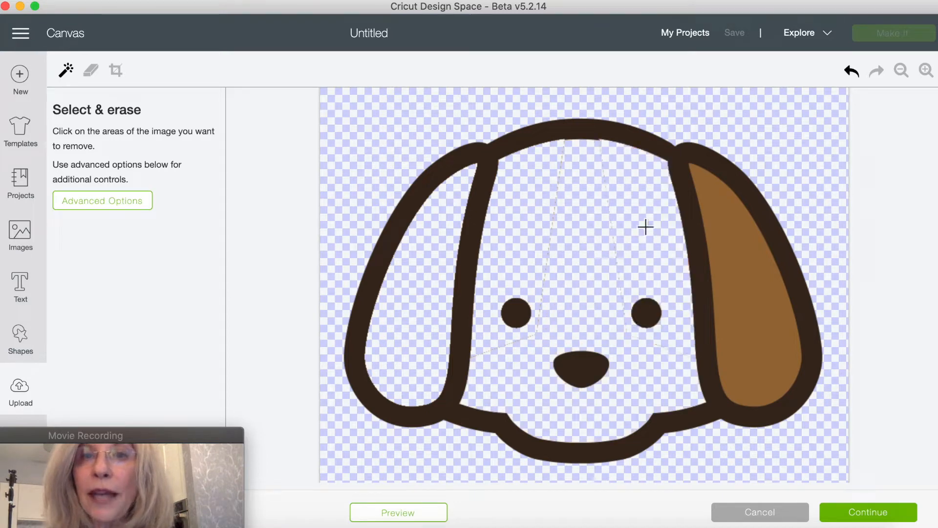
{"action": "left_click", "coordinate": [738, 284]}
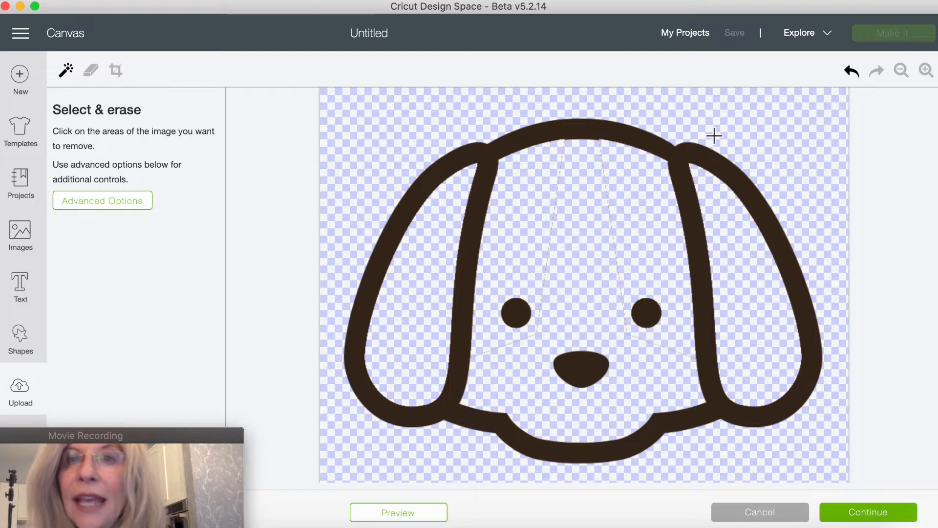
- Erase the thin leftover lines running down the dog's forehead with the Erase tool, reducing the eraser size near the eyes
{"action": "left_click", "coordinate": [926, 70]}
{"action": "left_click", "coordinate": [926, 70]}
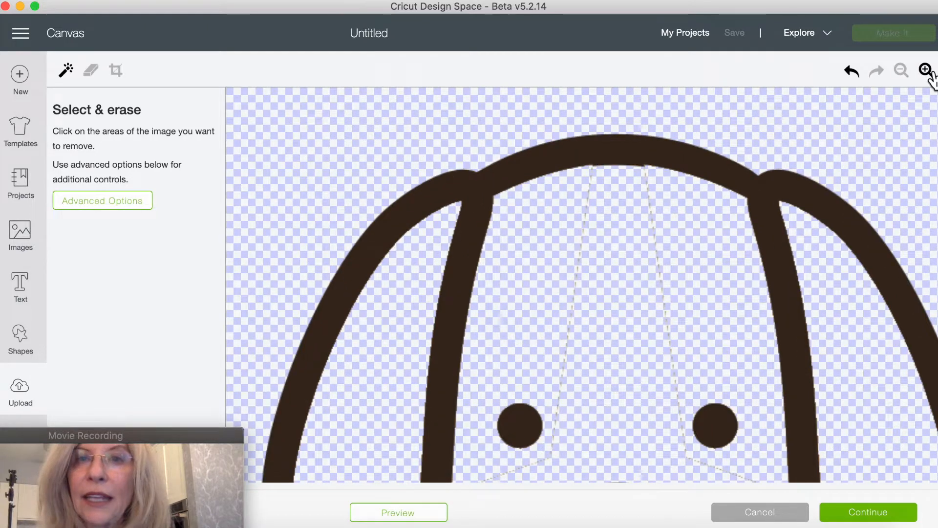
{"action": "left_click", "coordinate": [926, 70]}
{"action": "left_click", "coordinate": [927, 70]}
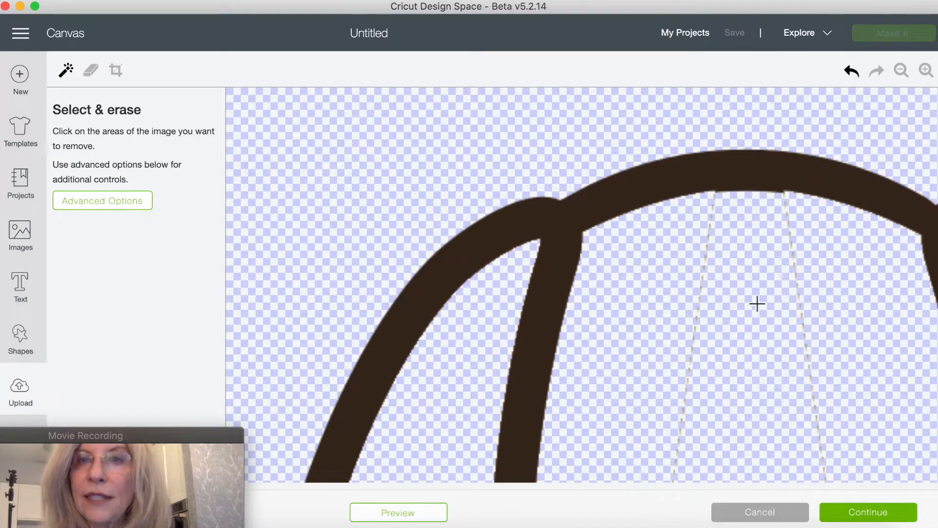
{"action": "scroll", "coordinate": [757, 304], "scroll_direction": "right", "scroll_amount": 5}
{"action": "scroll", "coordinate": [757, 304], "scroll_direction": "down", "scroll_amount": 5}
{"action": "scroll", "coordinate": [757, 304], "scroll_direction": "up", "scroll_amount": 3}
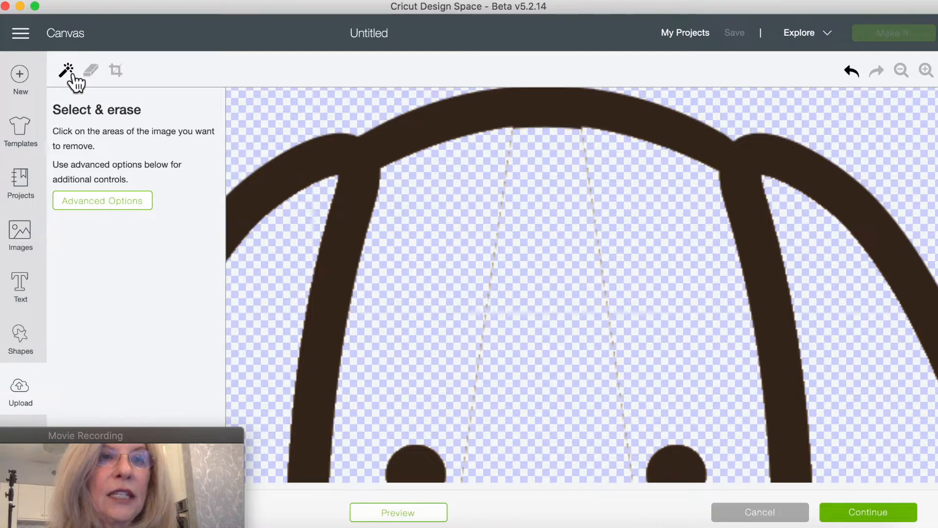
{"action": "left_click", "coordinate": [93, 77]}
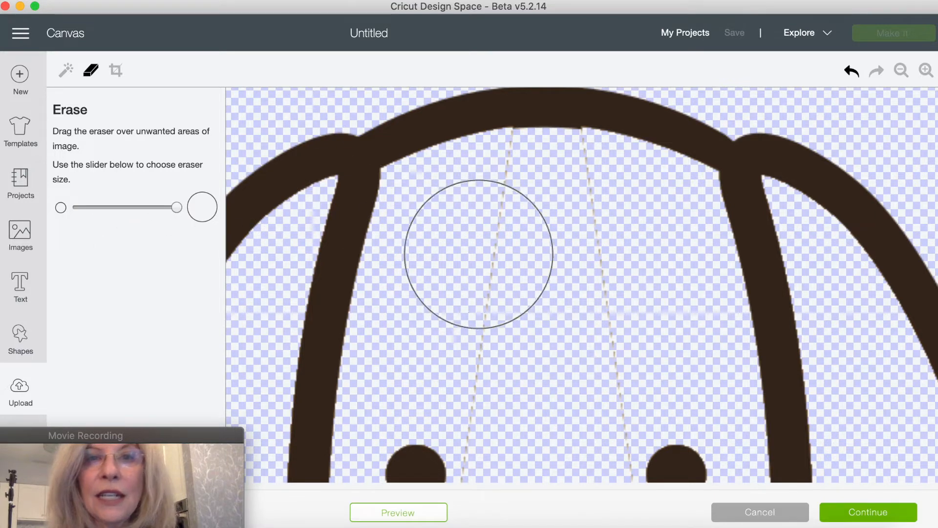
{"action": "mouse_move", "coordinate": [518, 204]}
{"action": "left_mouse_down"}
{"action": "mouse_move", "coordinate": [558, 206]}
{"action": "mouse_move", "coordinate": [562, 233]}
{"action": "mouse_move", "coordinate": [559, 314]}
{"action": "mouse_move", "coordinate": [527, 352]}
{"action": "left_mouse_up"}
{"action": "scroll", "coordinate": [526, 352], "scroll_direction": "down", "scroll_amount": 2}
{"action": "scroll", "coordinate": [527, 351], "scroll_direction": "down", "scroll_amount": 5}
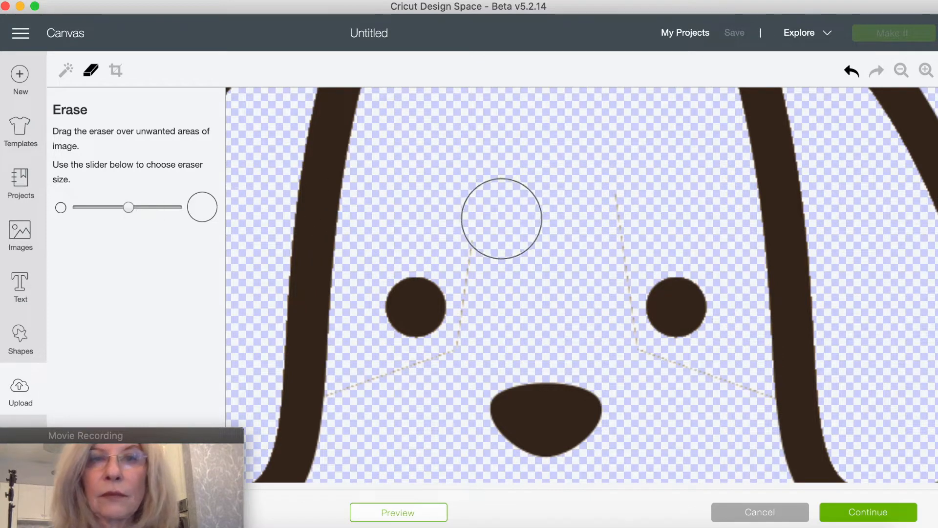
{"action": "mouse_move", "coordinate": [500, 226]}
{"action": "left_mouse_down"}
{"action": "mouse_move", "coordinate": [506, 272]}
{"action": "mouse_move", "coordinate": [589, 211]}
{"action": "mouse_move", "coordinate": [593, 276]}
{"action": "left_mouse_up"}
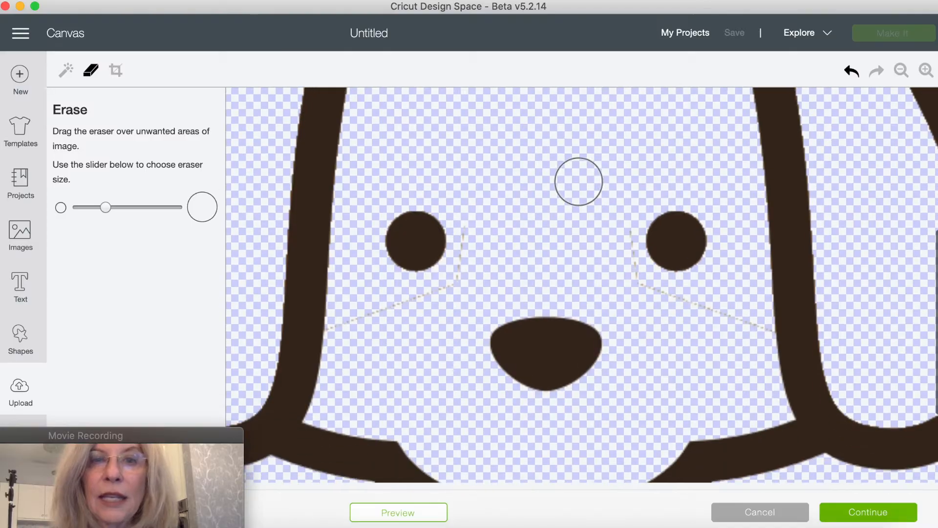
- Erase the remaining leftover lines beside both eyes and across the cheeks with the smaller eraser
{"action": "scroll", "coordinate": [537, 225], "scroll_direction": "down", "scroll_amount": 1}
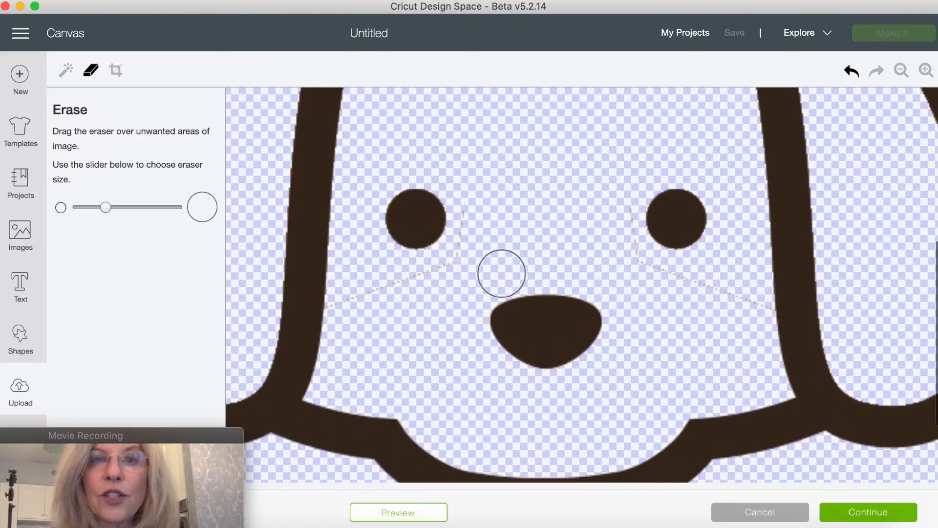
{"action": "mouse_move", "coordinate": [475, 211]}
{"action": "left_mouse_down"}
{"action": "mouse_move", "coordinate": [473, 204]}
{"action": "mouse_move", "coordinate": [471, 243]}
{"action": "mouse_move", "coordinate": [444, 270]}
{"action": "mouse_move", "coordinate": [350, 311]}
{"action": "left_mouse_up"}
{"action": "mouse_move", "coordinate": [610, 230]}
{"action": "left_mouse_down"}
{"action": "mouse_move", "coordinate": [628, 265]}
{"action": "mouse_move", "coordinate": [674, 287]}
{"action": "mouse_move", "coordinate": [748, 311]}
{"action": "left_mouse_up"}
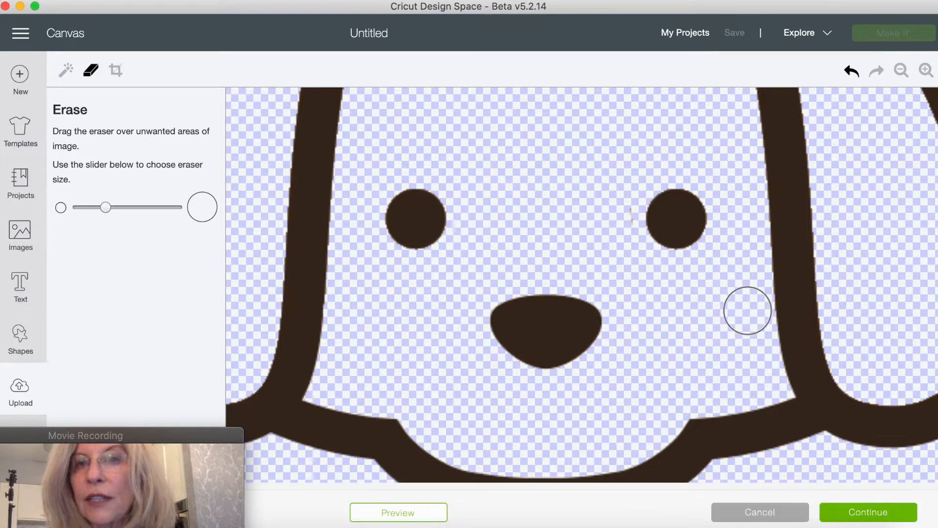
{"action": "left_click_drag", "start_coordinate": [610, 195], "coordinate": [620, 229]}
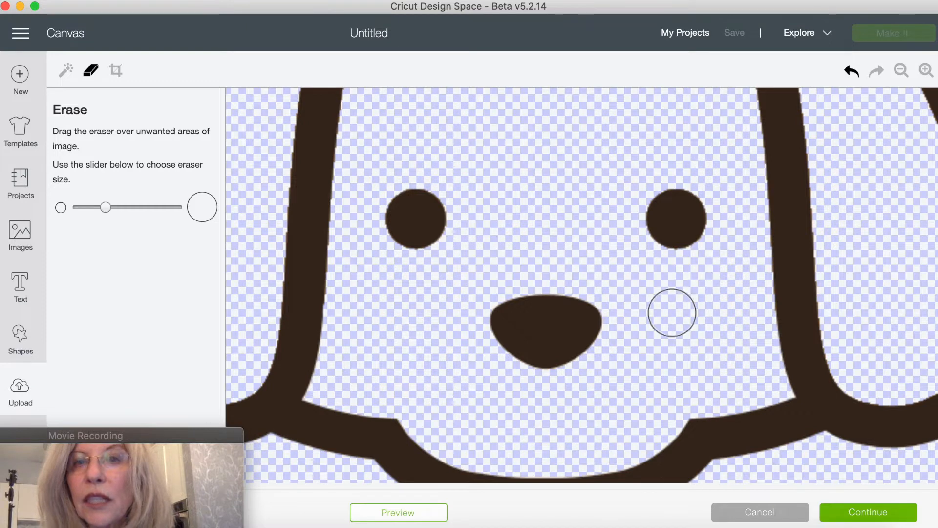
{"action": "scroll", "coordinate": [670, 312], "scroll_direction": "down", "scroll_amount": 5}
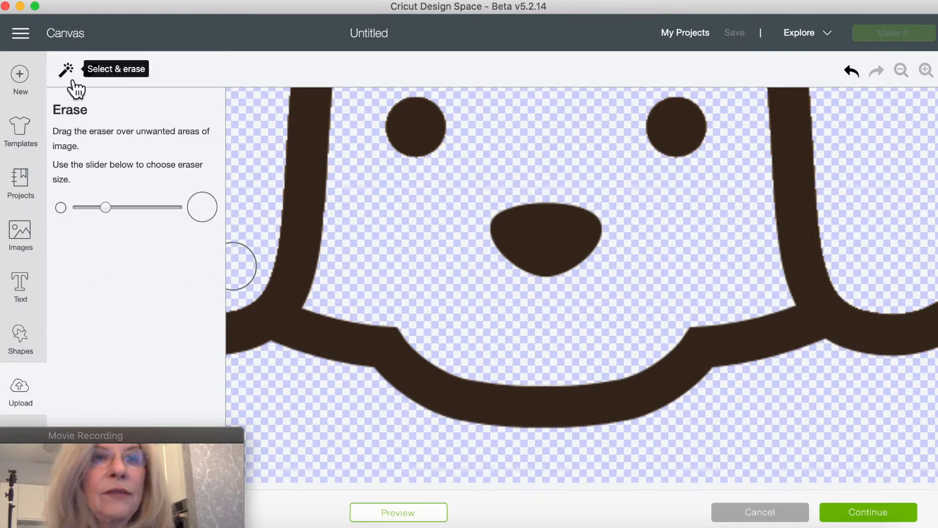
- Continue with the cleaned-up dog outline and save it as a Cut image named "dog 1"
{"action": "scroll", "coordinate": [454, 235], "scroll_direction": "up", "scroll_amount": 15}
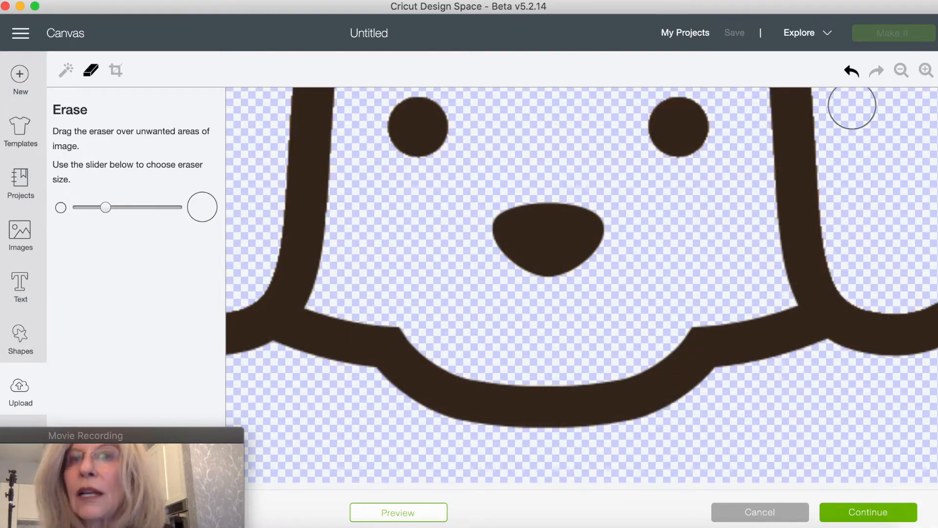
{"action": "left_click", "coordinate": [905, 72]}
{"action": "left_click", "coordinate": [905, 72]}
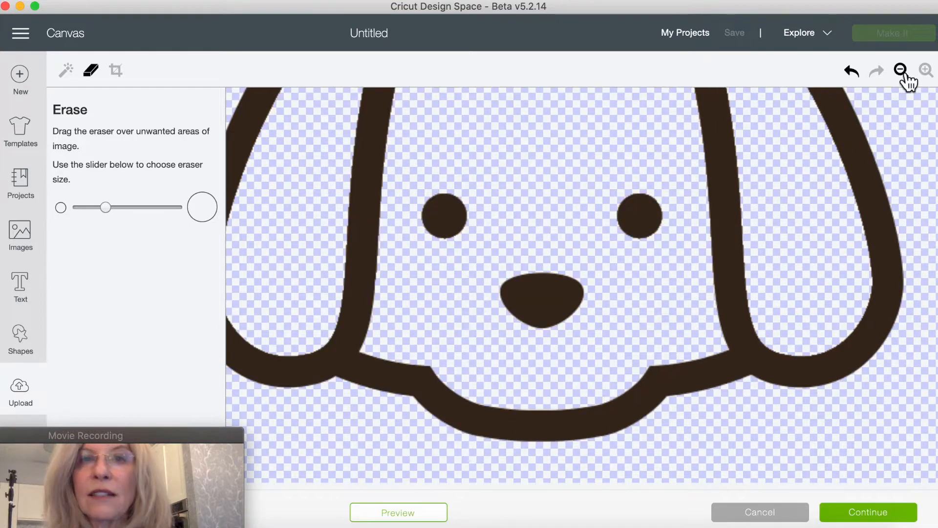
{"action": "left_click", "coordinate": [905, 72]}
{"action": "left_click", "coordinate": [905, 72]}
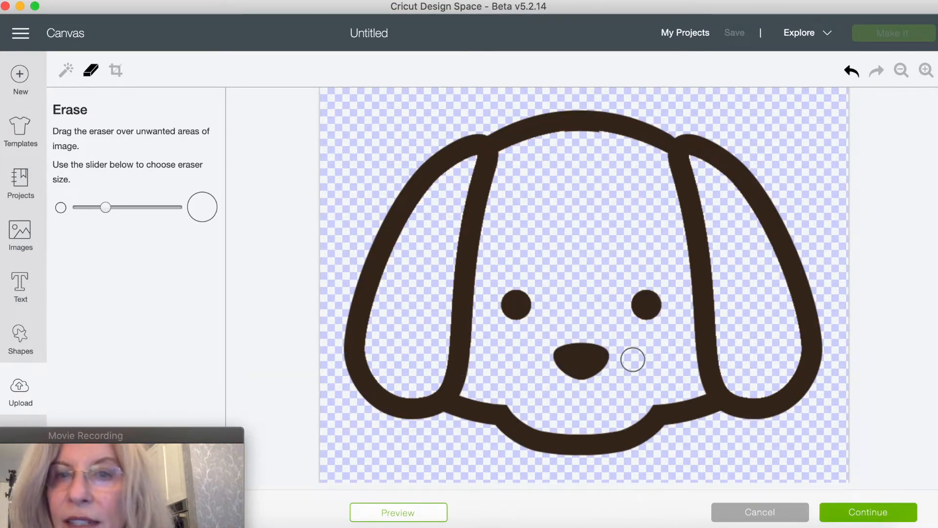
{"action": "left_click", "coordinate": [879, 514]}
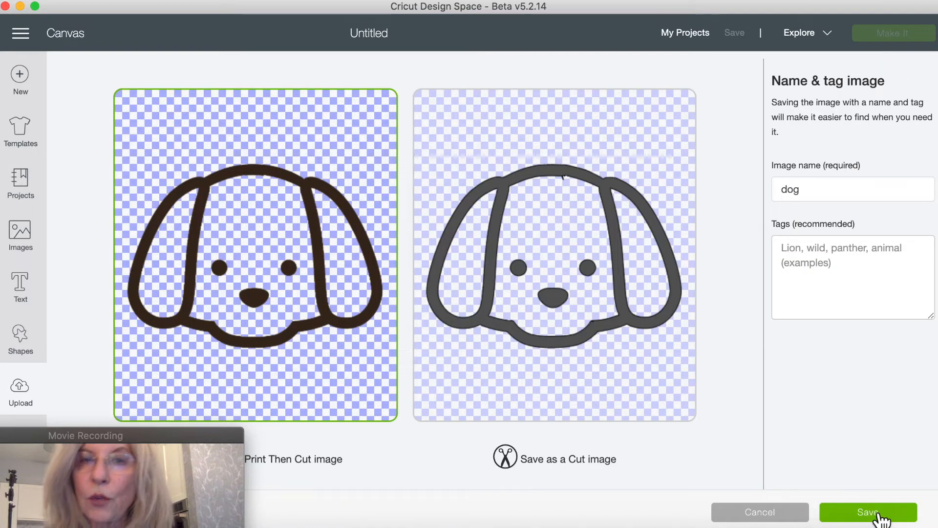
{"action": "left_click", "coordinate": [646, 309]}
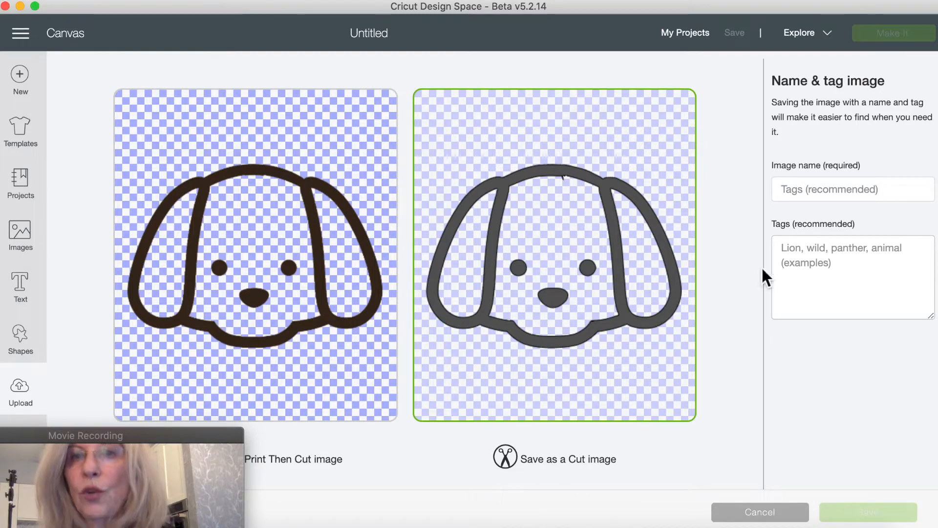
{"action": "left_click", "coordinate": [800, 192]}
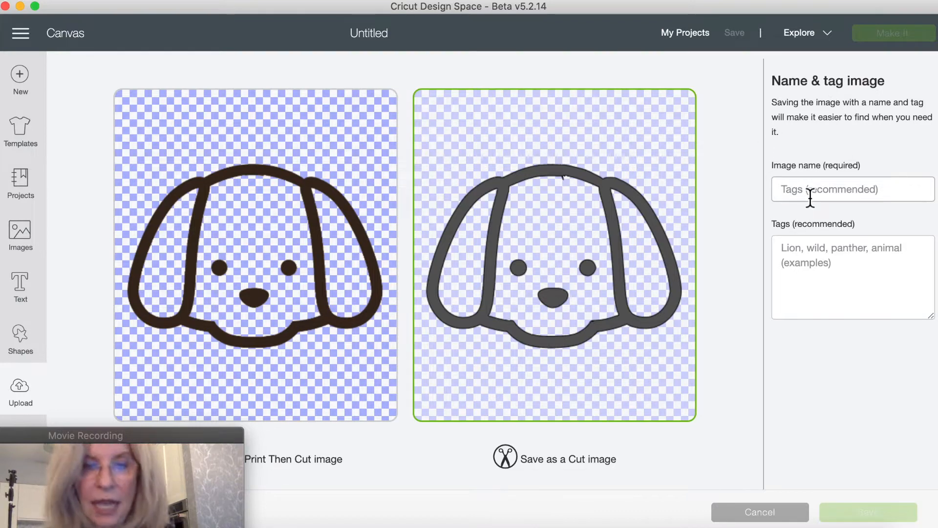
{"action": "type", "text": "dog 1"}
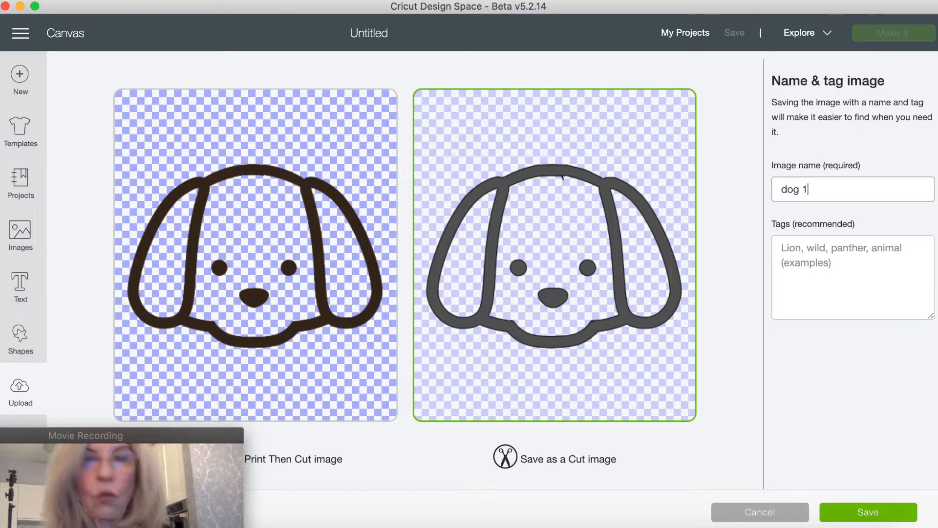
{"action": "left_click", "coordinate": [868, 511]}
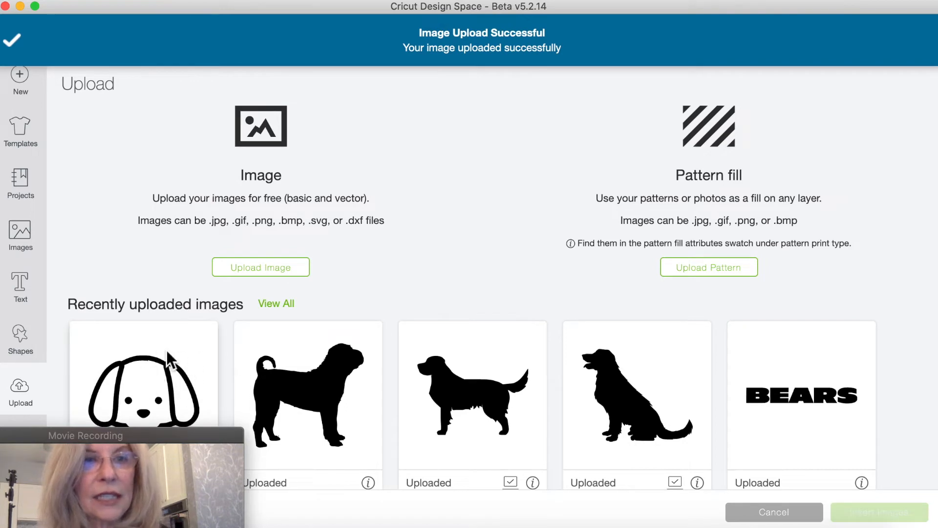
- Upload dog.png from the Desktop again and continue with Complex as the image type
{"action": "left_click", "coordinate": [261, 269]}
{"action": "left_click", "coordinate": [503, 274]}
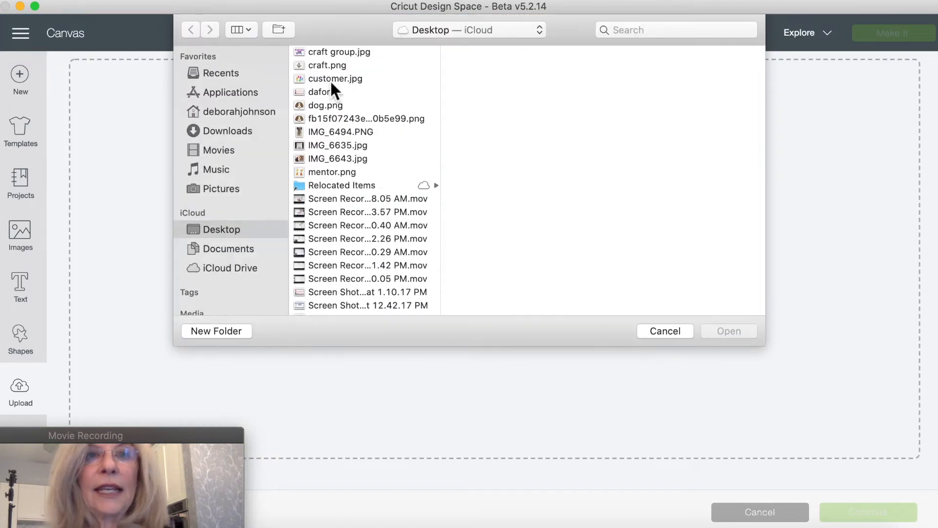
{"action": "left_click", "coordinate": [333, 107]}
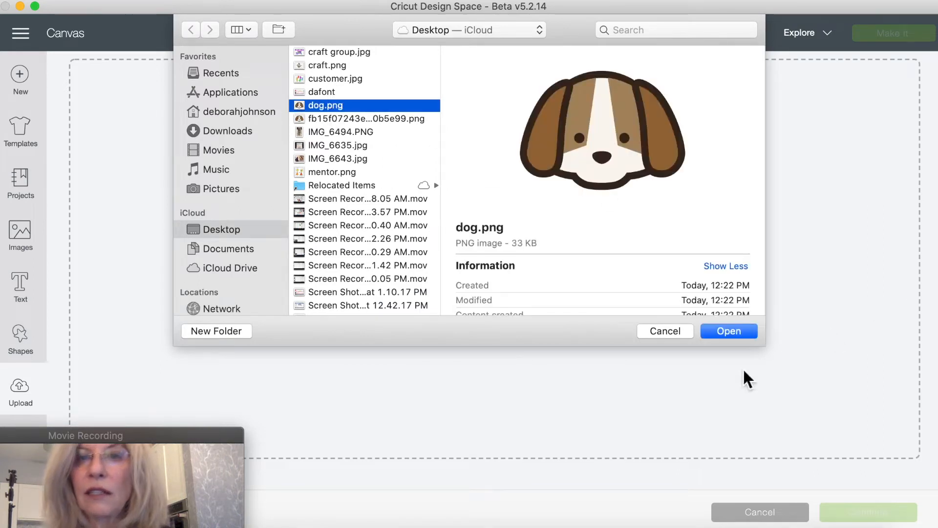
{"action": "left_click", "coordinate": [737, 331]}
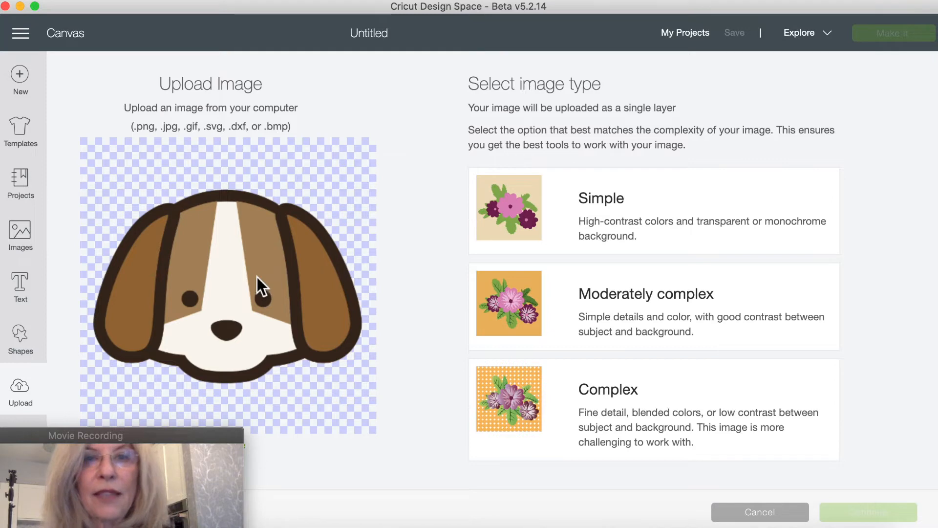
{"action": "left_click", "coordinate": [510, 396]}
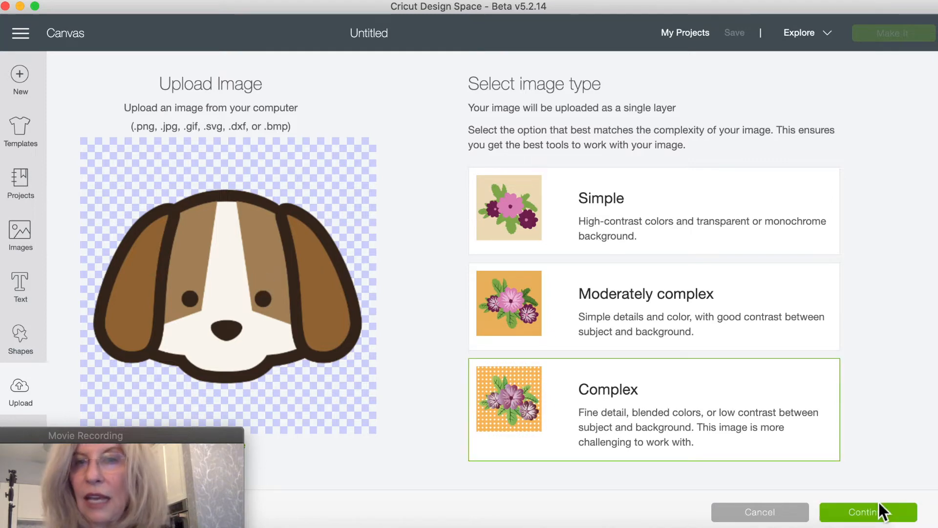
{"action": "left_click", "coordinate": [869, 513]}
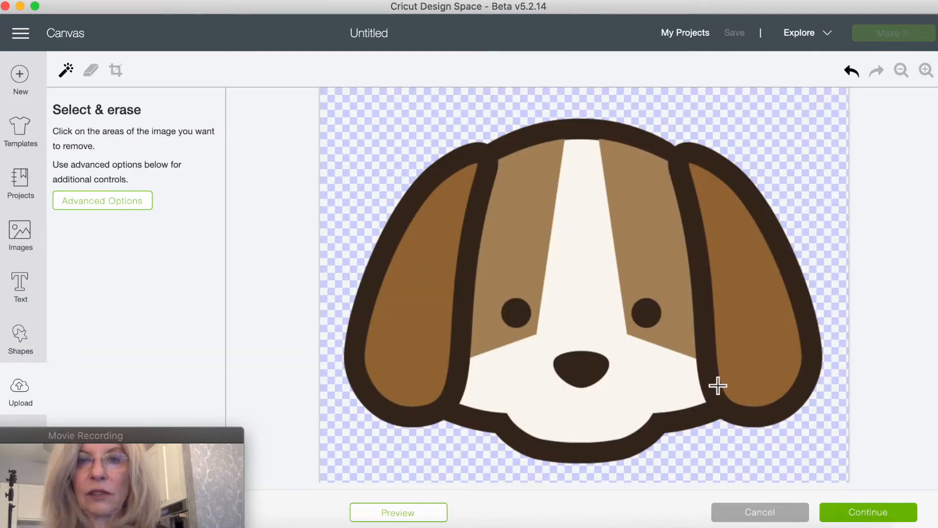
- Remove the dark outline, both eyes, the nose and the cream centre with Select & erase, keeping the brown ears and tan patches
{"action": "left_click", "coordinate": [534, 147]}
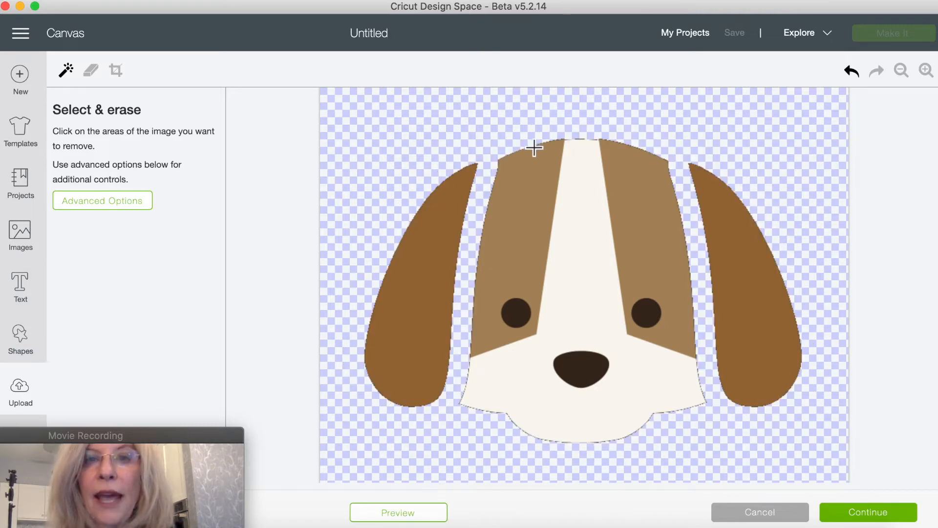
{"action": "left_click", "coordinate": [521, 316]}
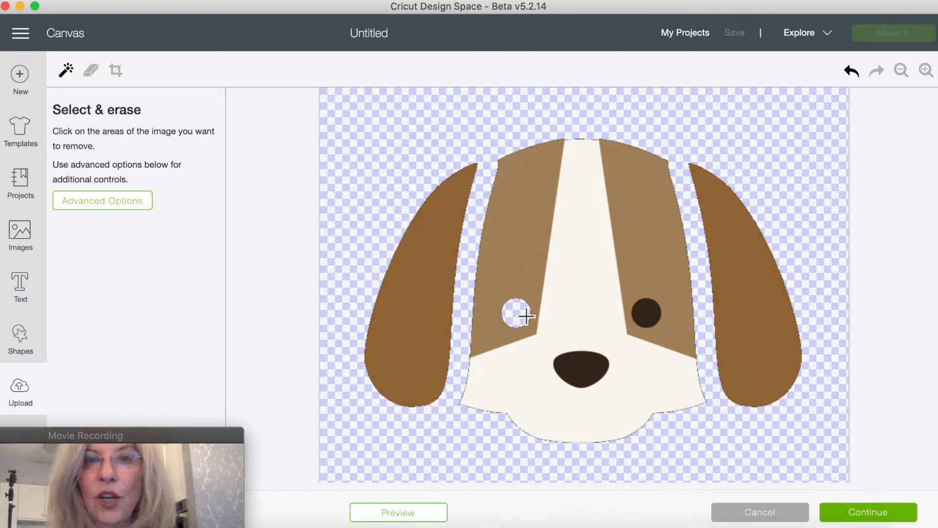
{"action": "left_click", "coordinate": [652, 322]}
{"action": "left_click", "coordinate": [592, 376]}
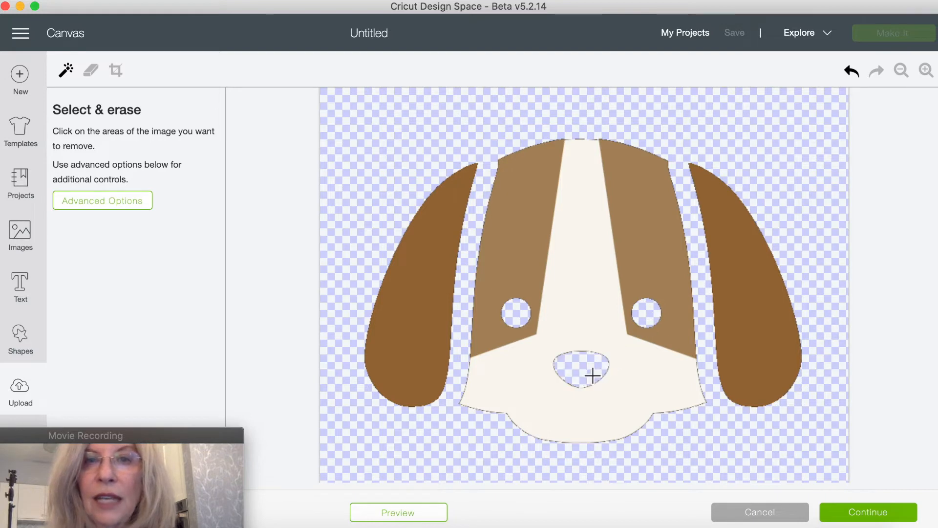
{"action": "left_click", "coordinate": [591, 311]}
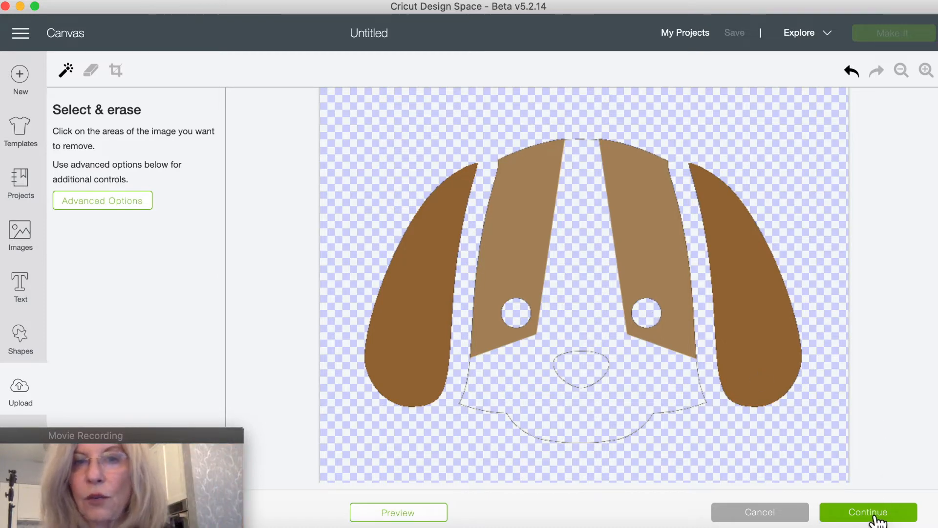
- Erase the thin leftover lines at the forehead, nose, cheeks and muzzle with the Erase tool
{"action": "left_click", "coordinate": [98, 72]}
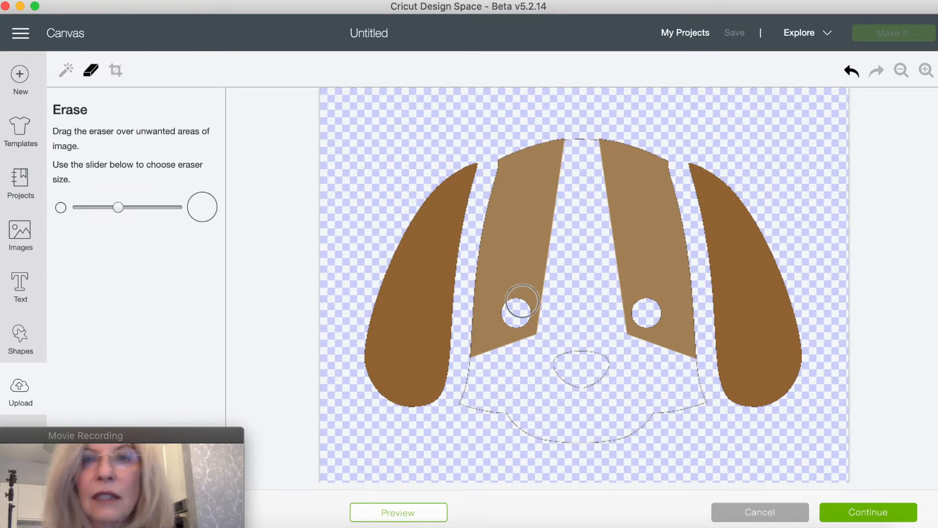
{"action": "mouse_move", "coordinate": [583, 132]}
{"action": "left_mouse_down"}
{"action": "mouse_move", "coordinate": [578, 339]}
{"action": "mouse_move", "coordinate": [598, 376]}
{"action": "left_mouse_up"}
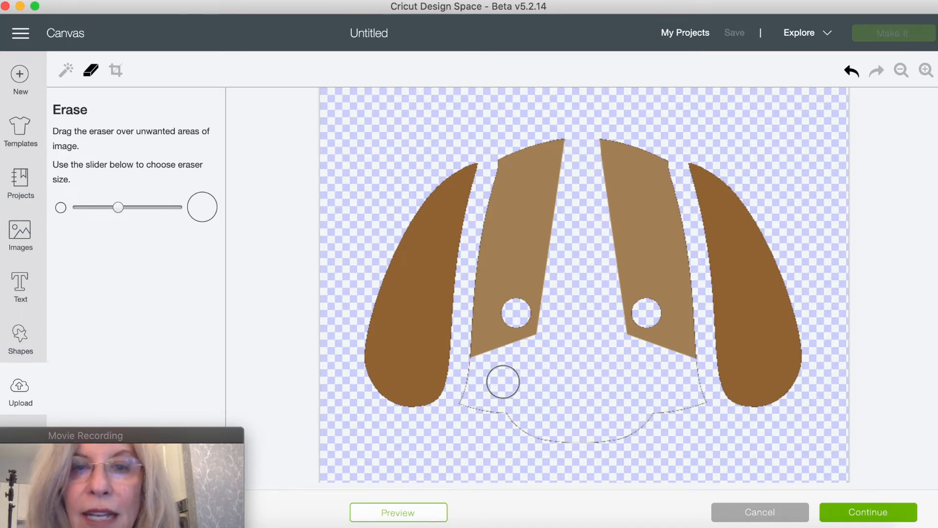
{"action": "mouse_move", "coordinate": [475, 374]}
{"action": "left_mouse_down"}
{"action": "mouse_move", "coordinate": [478, 405]}
{"action": "mouse_move", "coordinate": [537, 418]}
{"action": "mouse_move", "coordinate": [549, 431]}
{"action": "mouse_move", "coordinate": [539, 440]}
{"action": "mouse_move", "coordinate": [694, 406]}
{"action": "mouse_move", "coordinate": [694, 379]}
{"action": "left_mouse_up"}
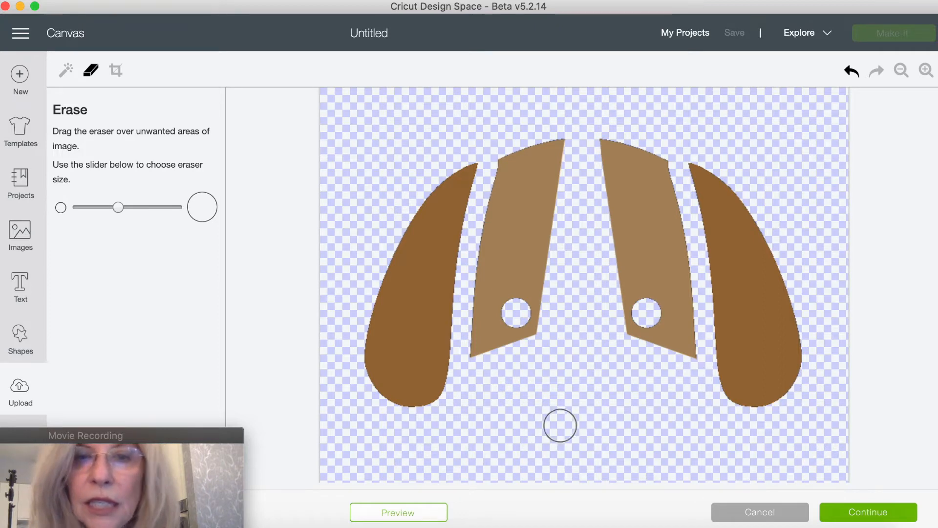
{"action": "scroll", "coordinate": [566, 416], "scroll_direction": "down", "scroll_amount": 1}
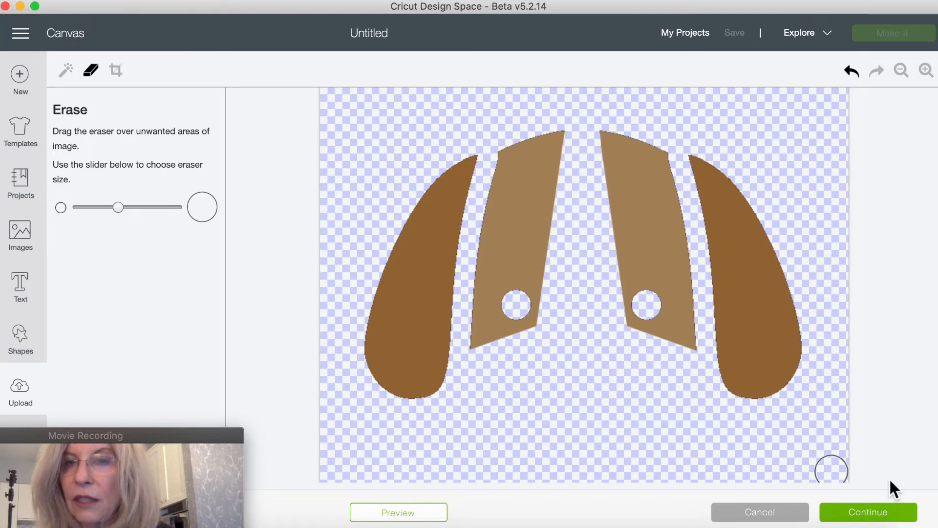
- Continue with the ears and face patches and save them as a Cut image named "dog 2"
{"action": "left_click", "coordinate": [872, 516]}
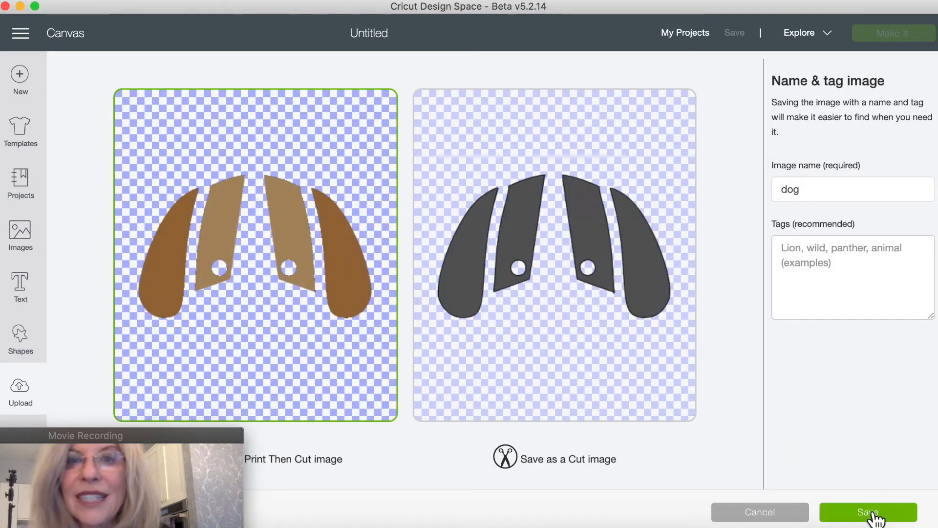
{"action": "type", "text": "2"}
{"action": "left_click", "coordinate": [607, 383]}
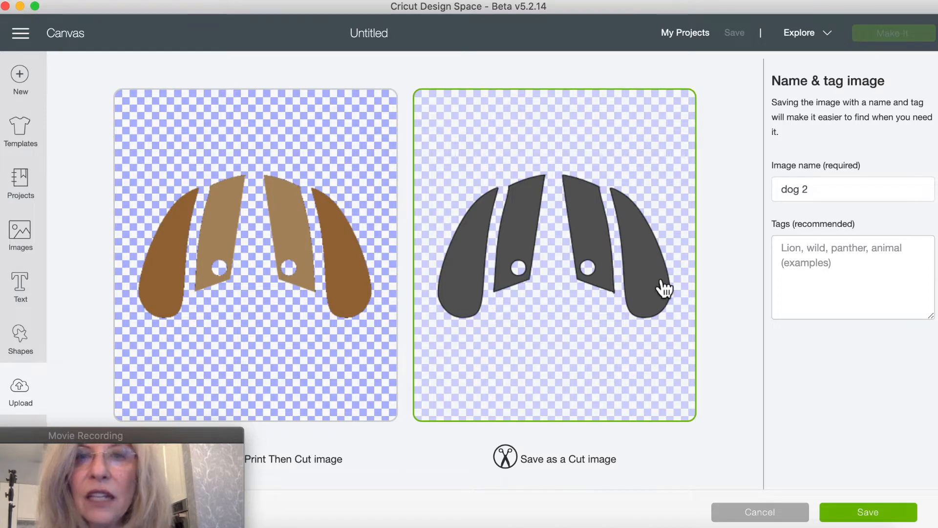
{"action": "left_click", "coordinate": [878, 514]}
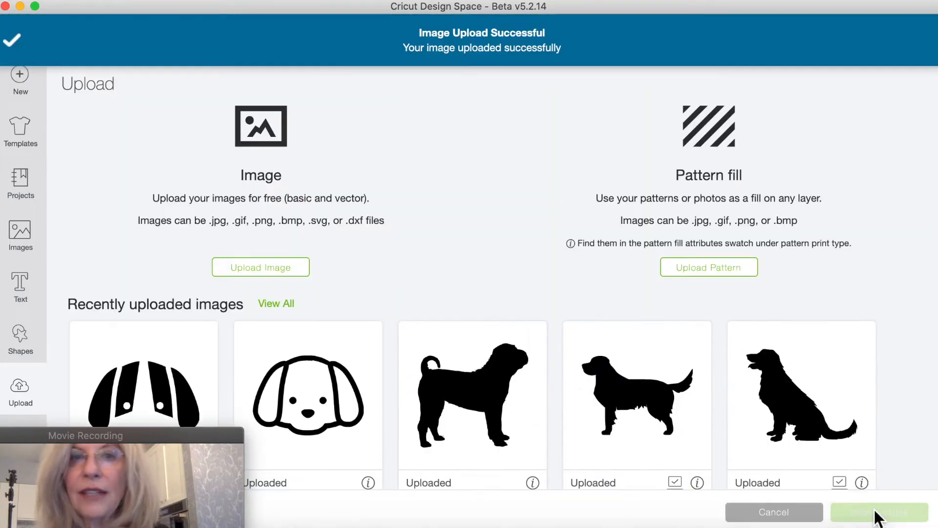
- Upload dog.png from the Desktop once more for the third layer
{"action": "left_click", "coordinate": [278, 275]}
{"action": "left_click", "coordinate": [499, 281]}
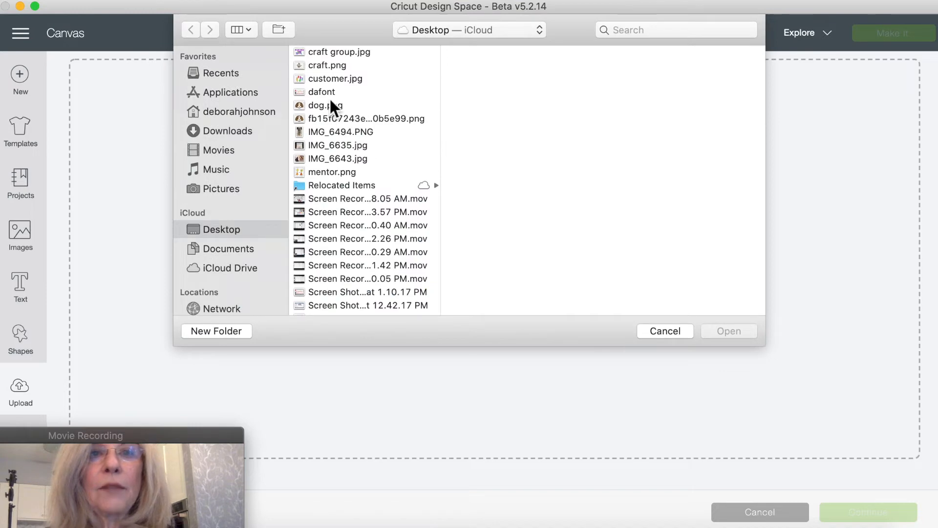
{"action": "left_click", "coordinate": [335, 105]}
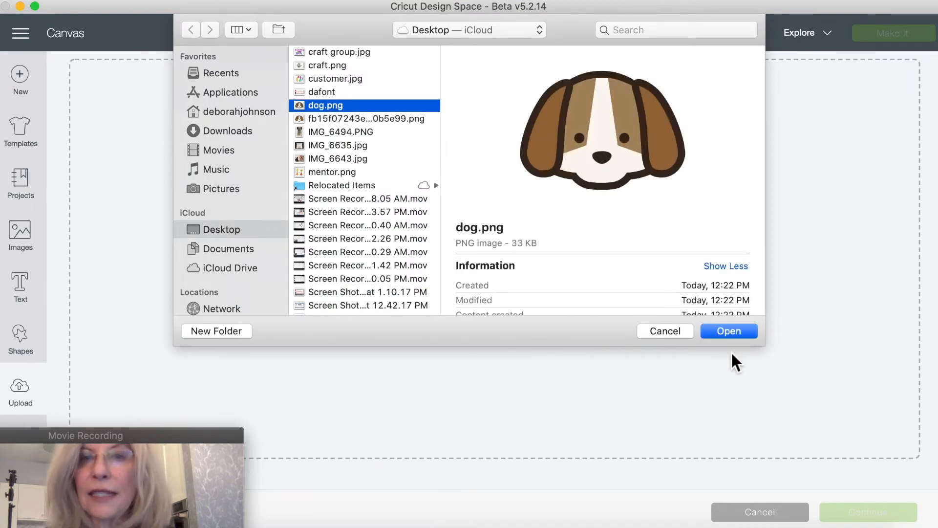
{"action": "left_click", "coordinate": [723, 329]}
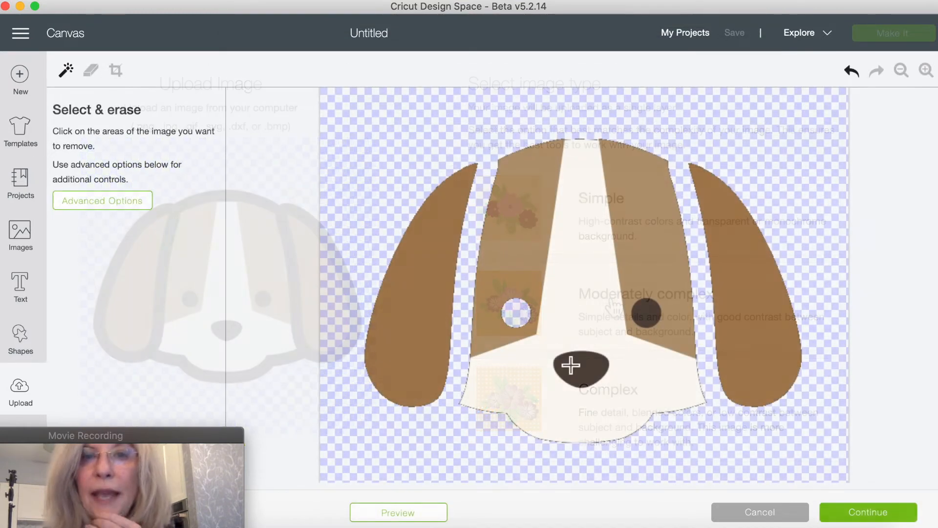
- Remove the nose, remaining eye, both brown ears and both tan patches with Select & erase, keeping the cream centre
{"action": "left_click", "coordinate": [571, 365]}
{"action": "left_click", "coordinate": [652, 314]}
{"action": "left_click", "coordinate": [750, 300]}
{"action": "left_click", "coordinate": [664, 264]}
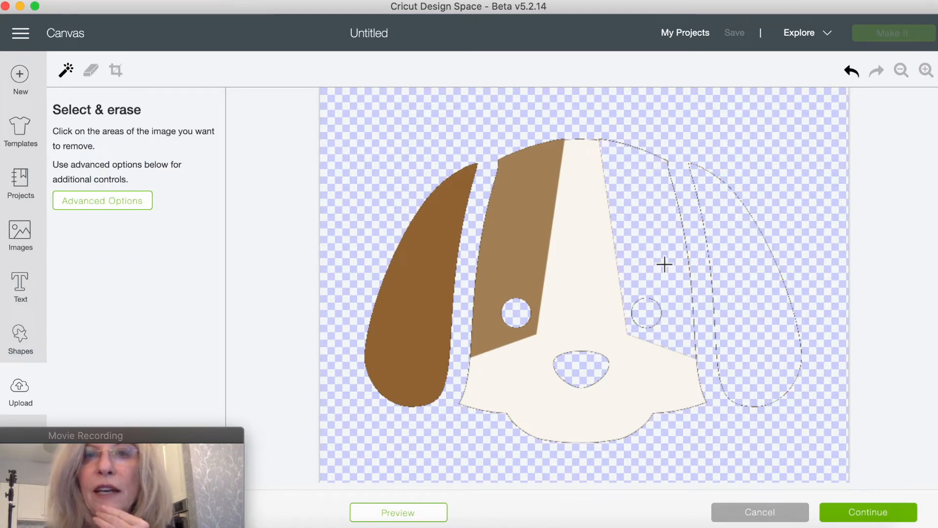
{"action": "left_click", "coordinate": [512, 243]}
{"action": "left_click", "coordinate": [425, 269]}
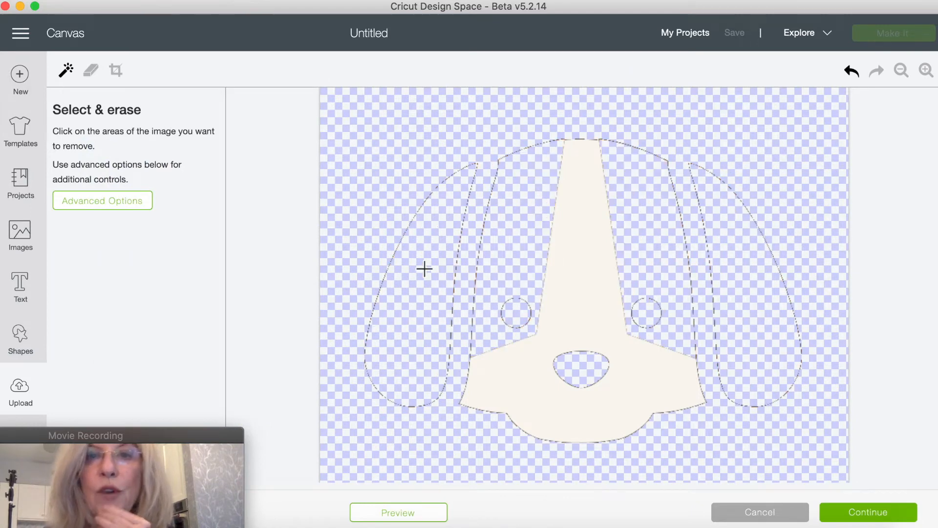
- Erase the leftover ear, forehead and eye lines around the cream centre with the Erase tool, and continue with the cleaned image
{"action": "left_click", "coordinate": [91, 72]}
{"action": "mouse_move", "coordinate": [405, 145]}
{"action": "left_mouse_down"}
{"action": "mouse_move", "coordinate": [467, 168]}
{"action": "mouse_move", "coordinate": [418, 210]}
{"action": "mouse_move", "coordinate": [380, 313]}
{"action": "mouse_move", "coordinate": [385, 392]}
{"action": "mouse_move", "coordinate": [413, 404]}
{"action": "mouse_move", "coordinate": [439, 371]}
{"action": "mouse_move", "coordinate": [452, 257]}
{"action": "mouse_move", "coordinate": [498, 162]}
{"action": "mouse_move", "coordinate": [470, 339]}
{"action": "mouse_move", "coordinate": [522, 308]}
{"action": "left_mouse_up"}
{"action": "mouse_move", "coordinate": [582, 115]}
{"action": "left_mouse_down"}
{"action": "mouse_move", "coordinate": [520, 146]}
{"action": "mouse_move", "coordinate": [546, 135]}
{"action": "mouse_move", "coordinate": [518, 137]}
{"action": "mouse_move", "coordinate": [621, 118]}
{"action": "mouse_move", "coordinate": [577, 124]}
{"action": "mouse_move", "coordinate": [624, 133]}
{"action": "mouse_move", "coordinate": [704, 220]}
{"action": "mouse_move", "coordinate": [724, 198]}
{"action": "mouse_move", "coordinate": [775, 321]}
{"action": "mouse_move", "coordinate": [783, 275]}
{"action": "mouse_move", "coordinate": [793, 384]}
{"action": "mouse_move", "coordinate": [751, 398]}
{"action": "mouse_move", "coordinate": [724, 343]}
{"action": "mouse_move", "coordinate": [709, 239]}
{"action": "mouse_move", "coordinate": [702, 333]}
{"action": "mouse_move", "coordinate": [666, 312]}
{"action": "left_mouse_up"}
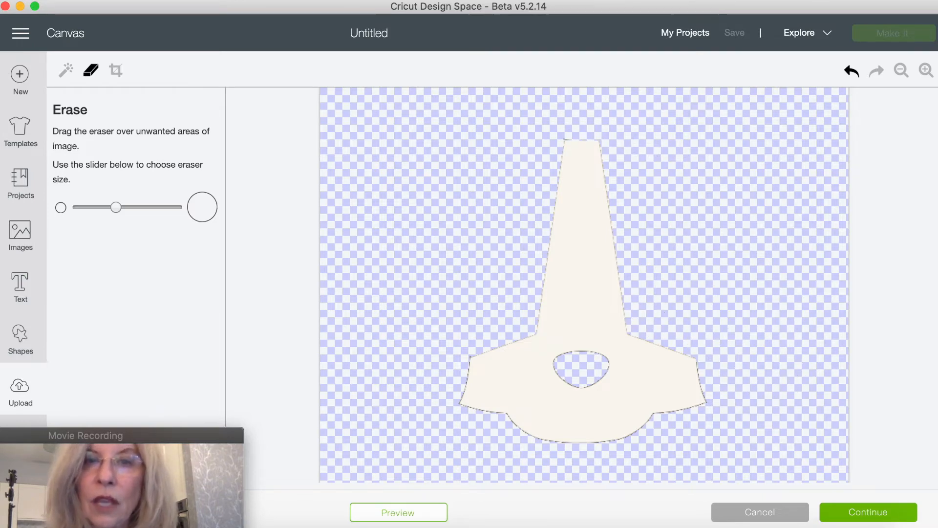
{"action": "left_click", "coordinate": [926, 70]}
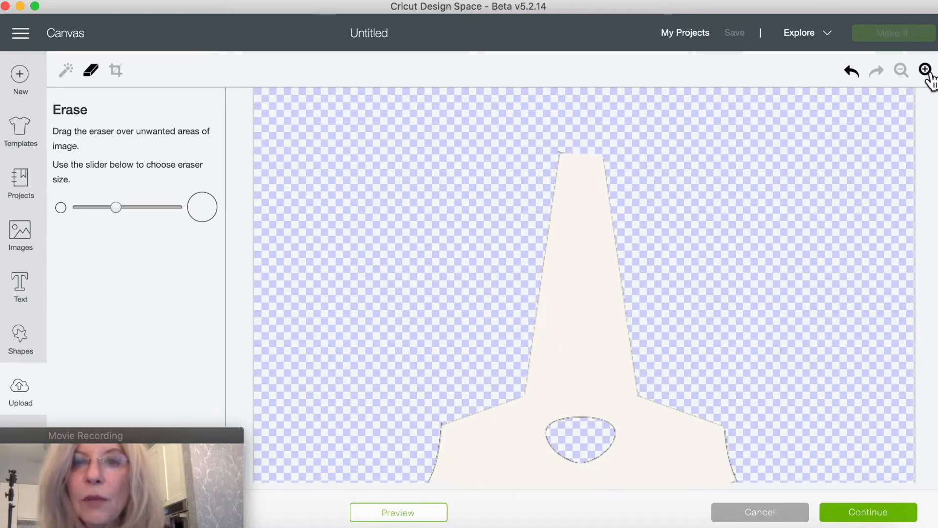
{"action": "left_click", "coordinate": [926, 70]}
{"action": "scroll", "coordinate": [756, 262], "scroll_direction": "down", "scroll_amount": 5}
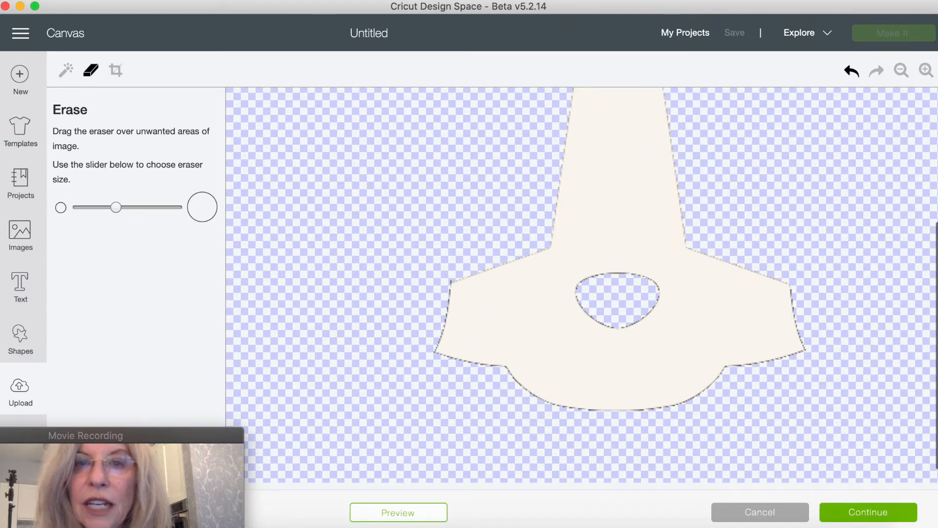
{"action": "left_click", "coordinate": [868, 512]}
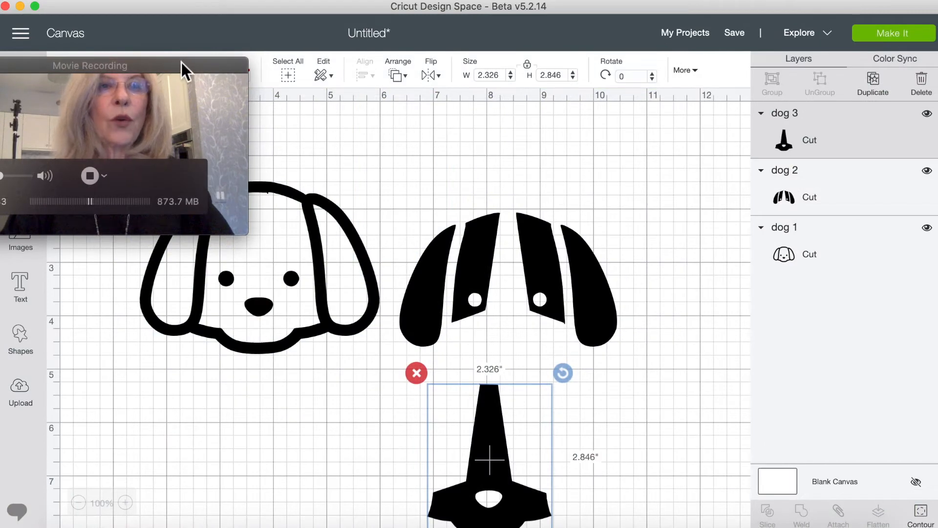
- Change the material colour of the ear and face patches in the dog 2 layer to brown
{"action": "left_click_drag", "start_coordinate": [180, 63], "coordinate": [170, 447]}
{"action": "left_click", "coordinate": [314, 255]}
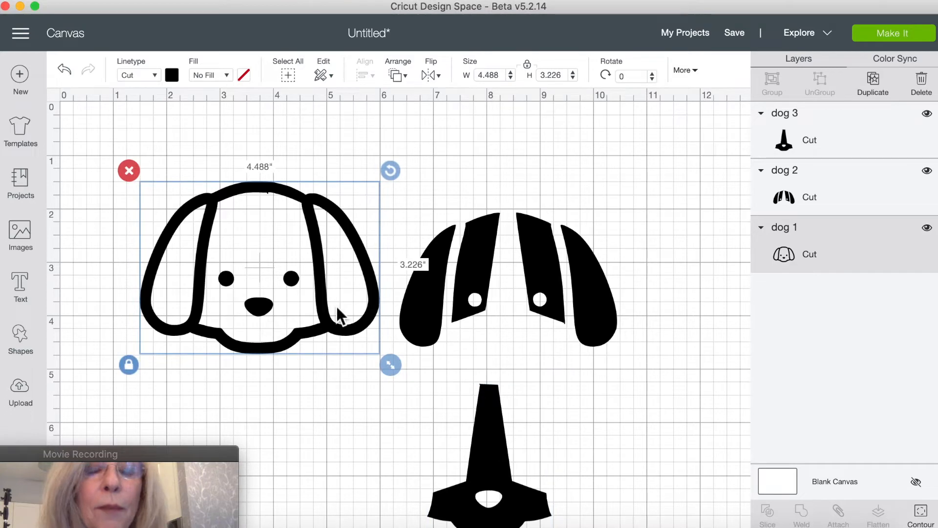
{"action": "left_click", "coordinate": [549, 267]}
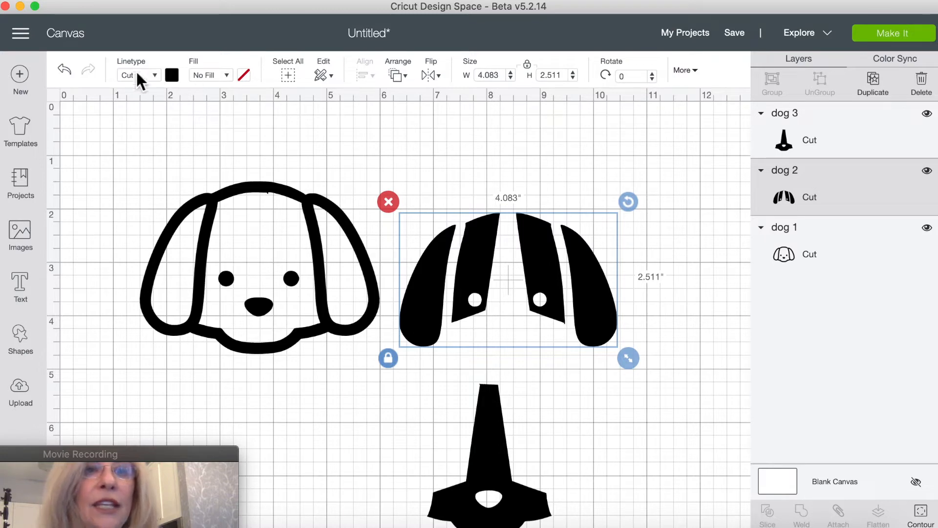
{"action": "left_click", "coordinate": [172, 76]}
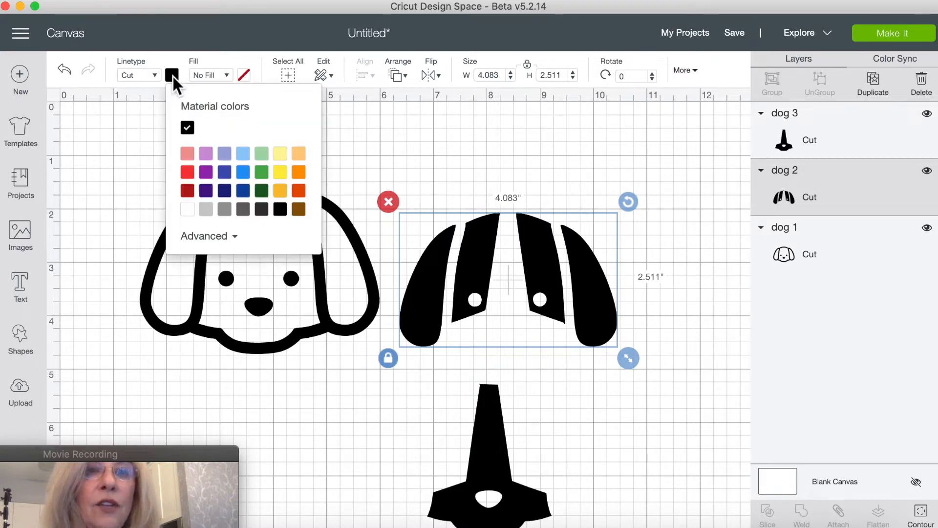
{"action": "left_click", "coordinate": [298, 209]}
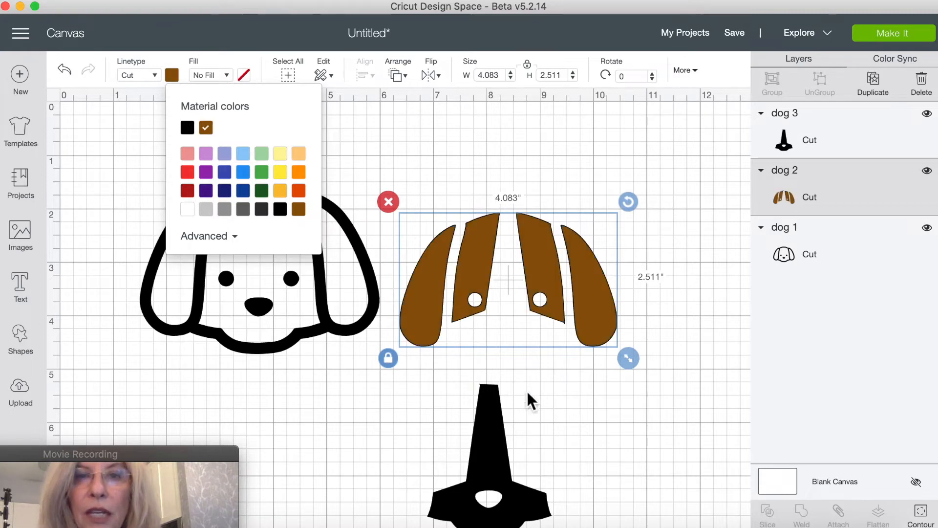
- Give the centre piece in the dog 3 layer the custom pale material colour #ebd9d9 and deselect it
{"action": "left_click", "coordinate": [491, 437]}
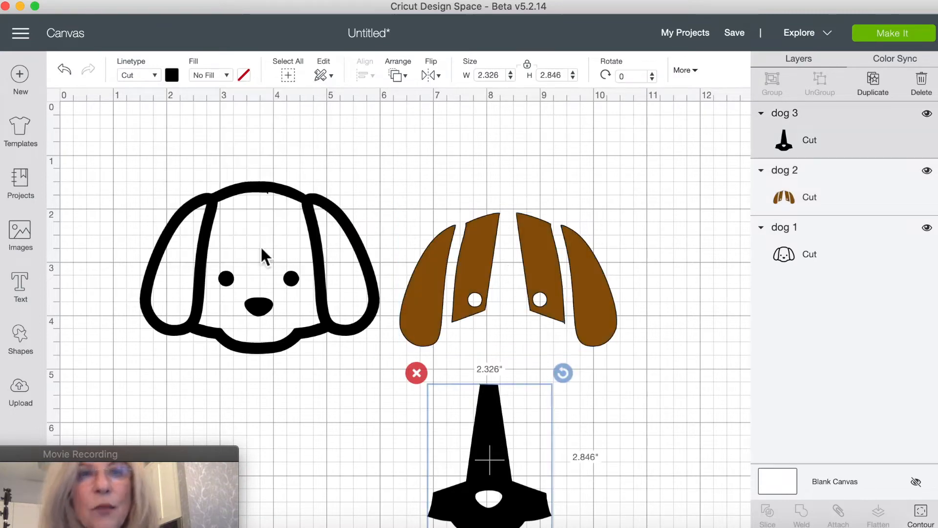
{"action": "left_click", "coordinate": [173, 75]}
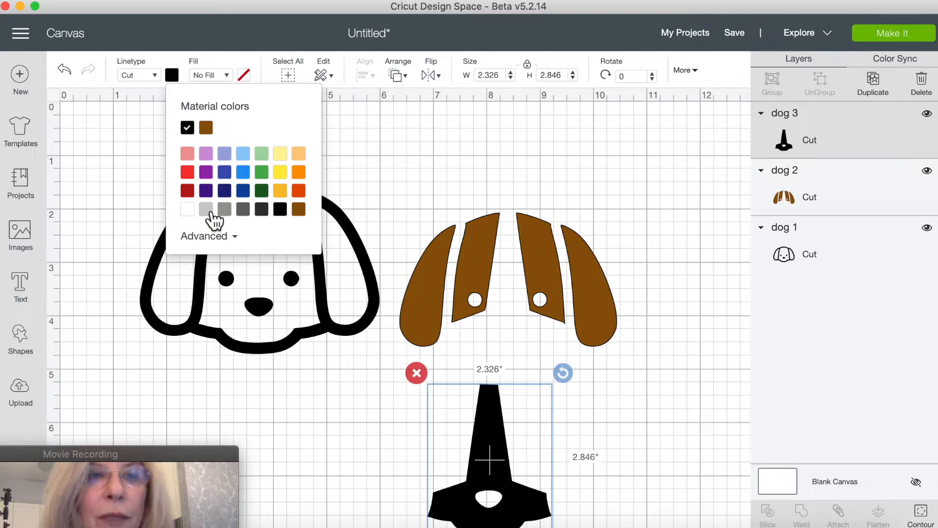
{"action": "left_click", "coordinate": [227, 238]}
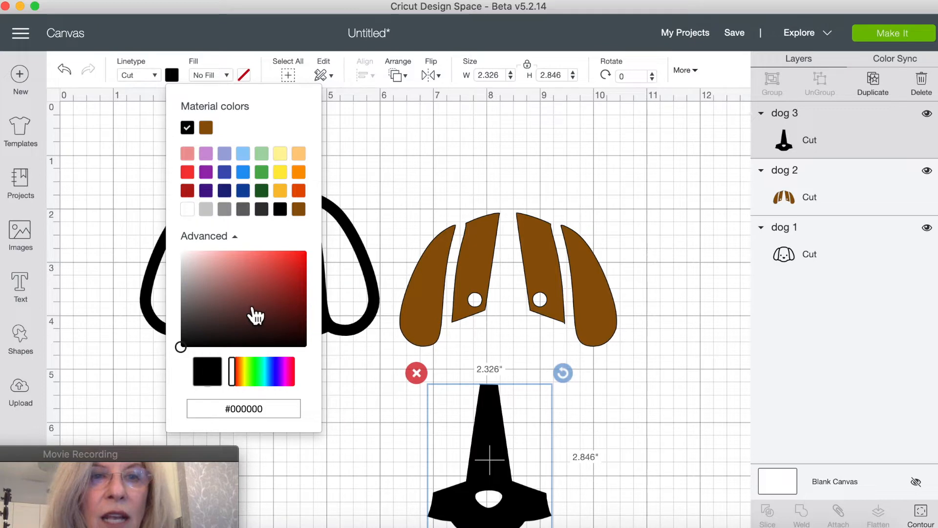
{"action": "left_click", "coordinate": [218, 283]}
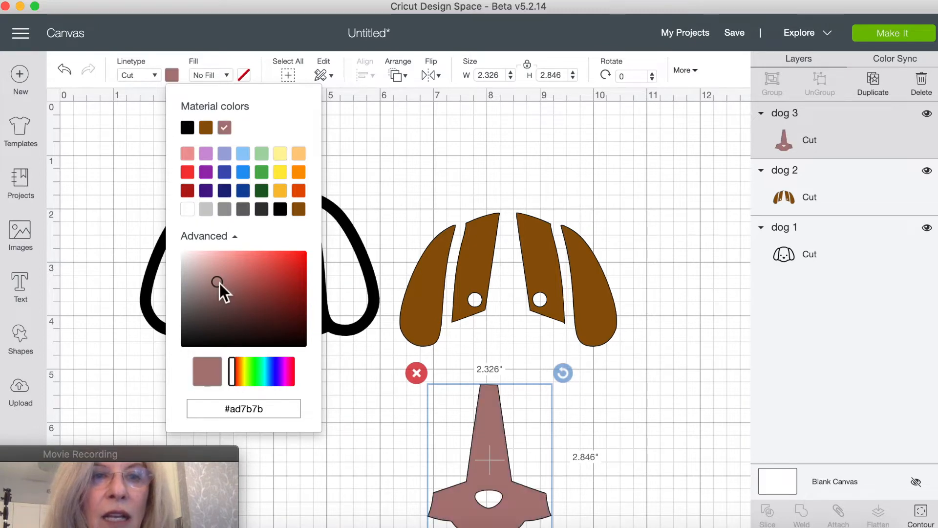
{"action": "left_click", "coordinate": [205, 260]}
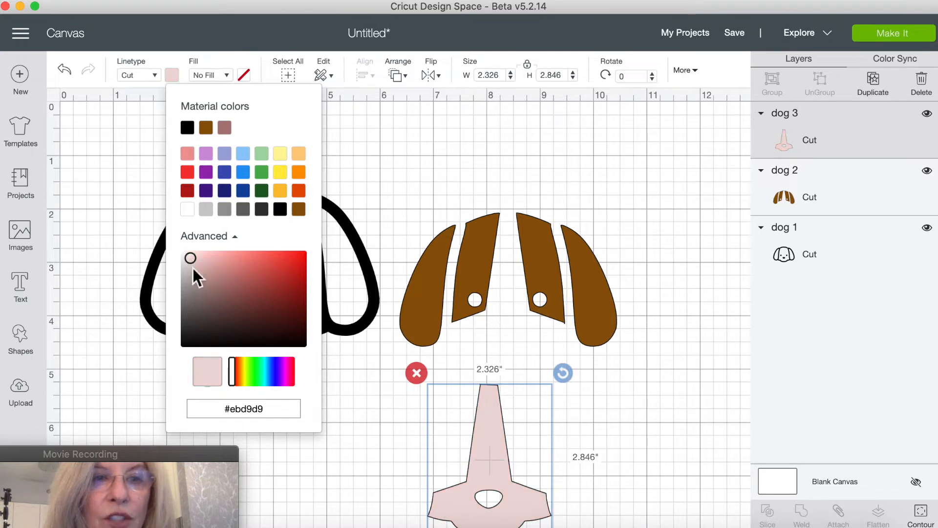
{"action": "left_click", "coordinate": [377, 412]}
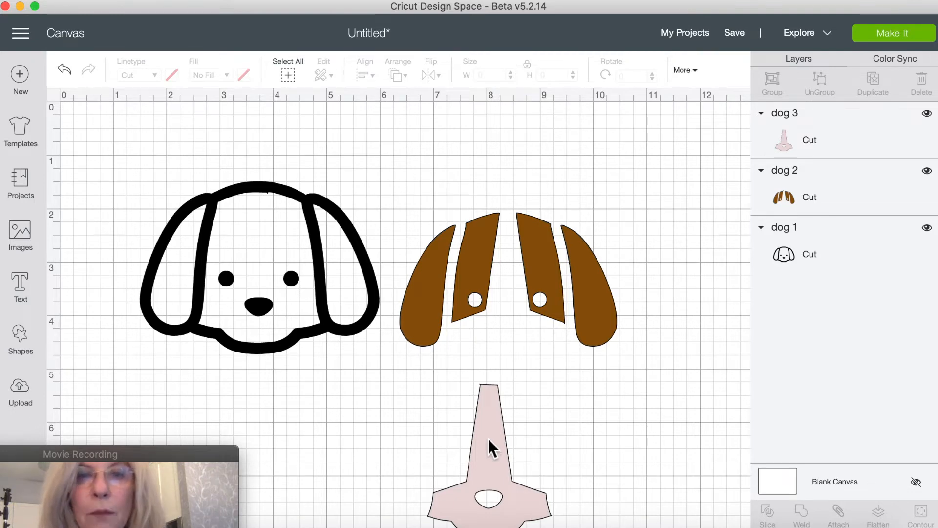
- Assemble the dog face by fitting the pale centre piece between the brown patches and laying the black outline over both
{"action": "left_click_drag", "start_coordinate": [488, 437], "coordinate": [509, 268]}
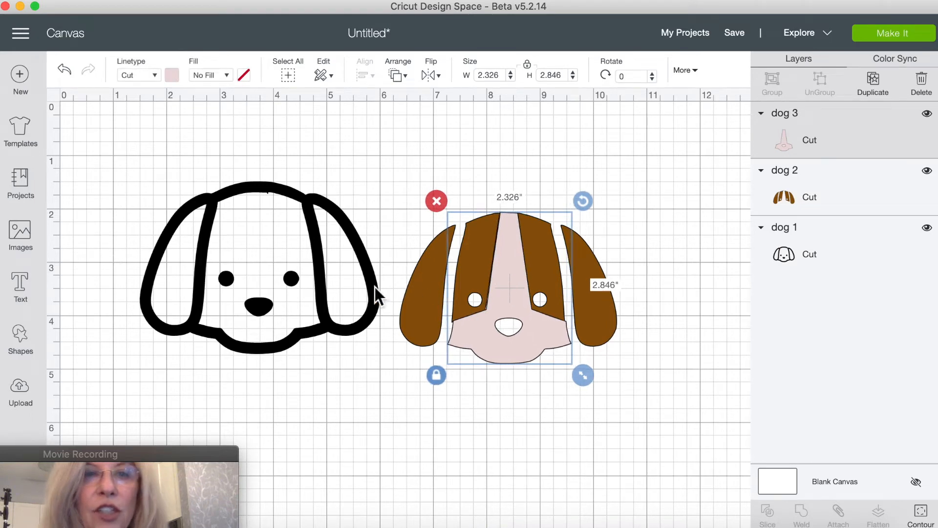
{"action": "left_click_drag", "start_coordinate": [325, 252], "coordinate": [568, 274]}
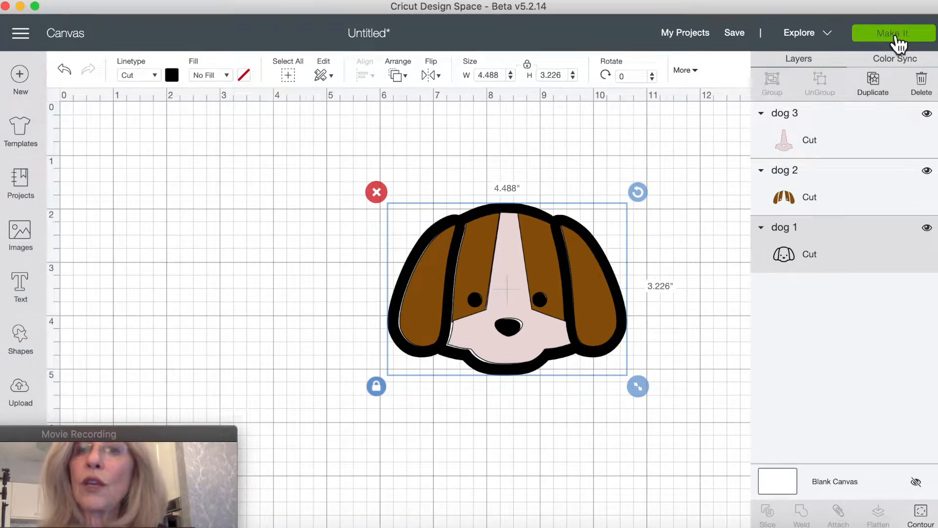
- Preview the separate cut mats for the centre, outline and patches, and return to the canvas
{"action": "left_click", "coordinate": [893, 34]}
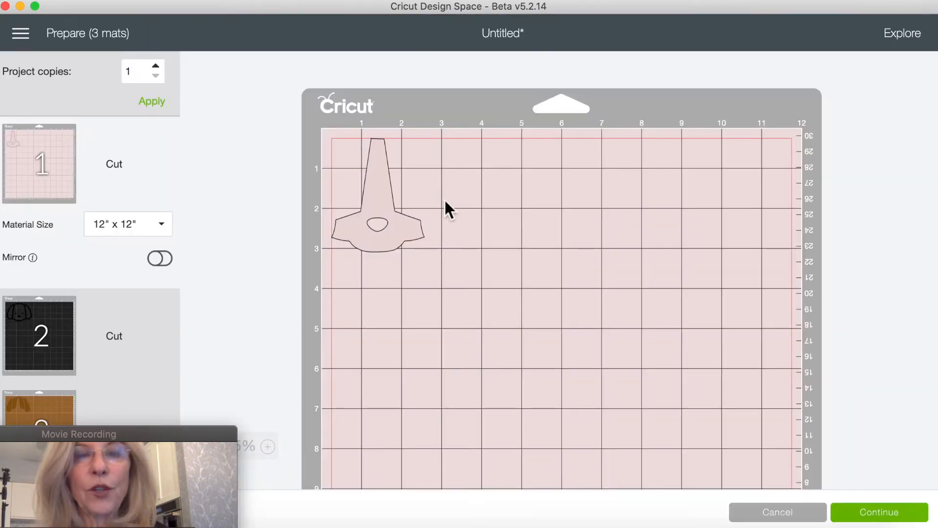
{"action": "left_click", "coordinate": [60, 333]}
{"action": "left_click", "coordinate": [61, 406]}
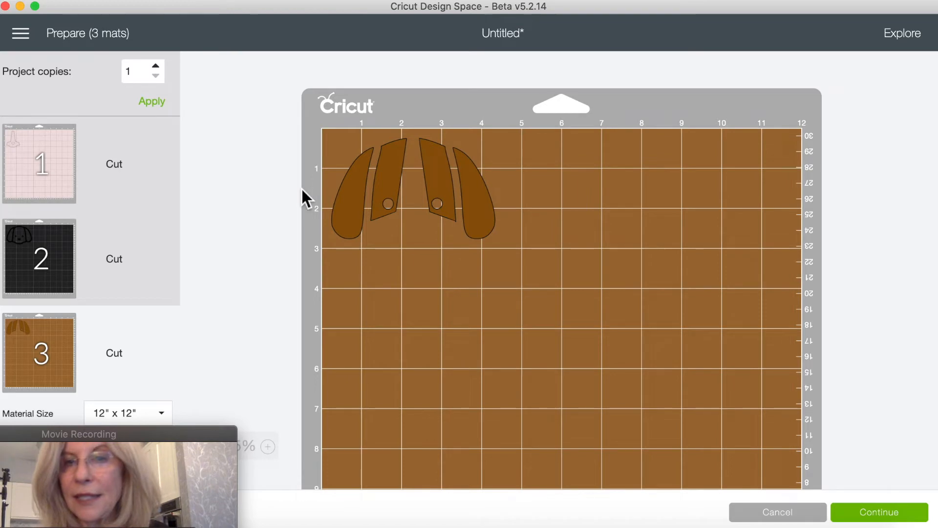
{"action": "left_click", "coordinate": [785, 516]}
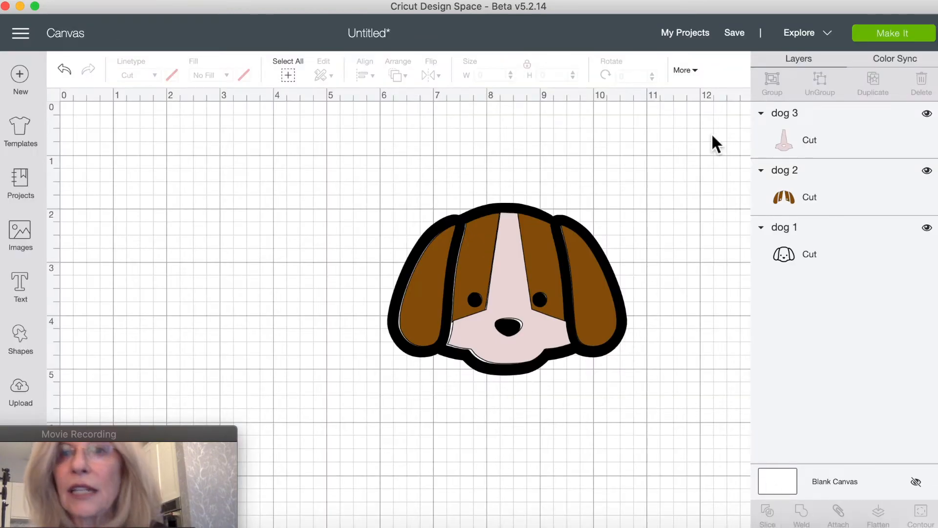
- Use Color Sync to give the brown patches and the black outline the centre piece's pale colour, and request the mat preview
{"action": "left_click", "coordinate": [906, 68]}
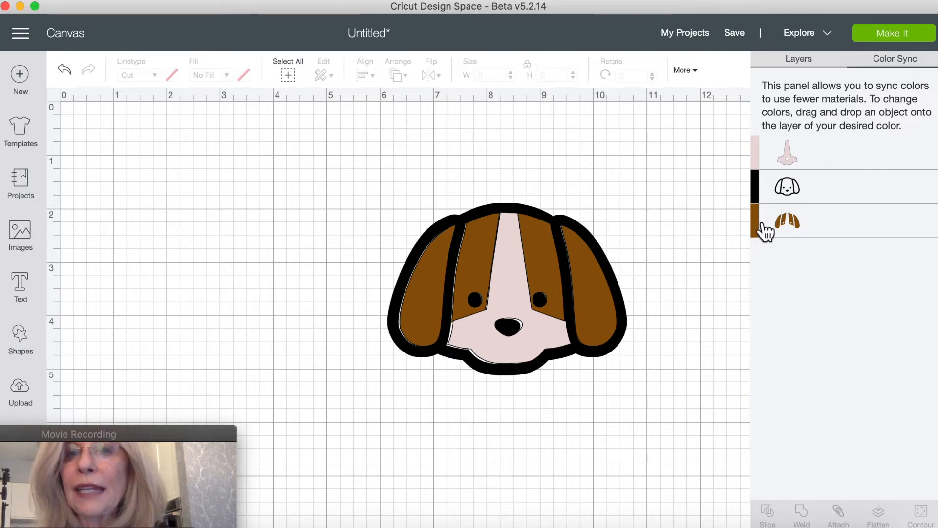
{"action": "left_click_drag", "start_coordinate": [762, 227], "coordinate": [758, 155]}
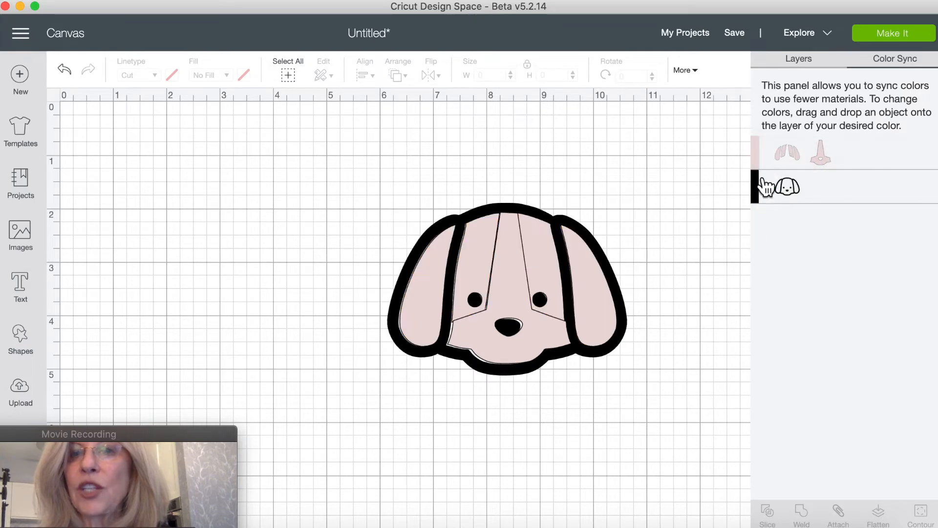
{"action": "left_click_drag", "start_coordinate": [764, 188], "coordinate": [757, 145]}
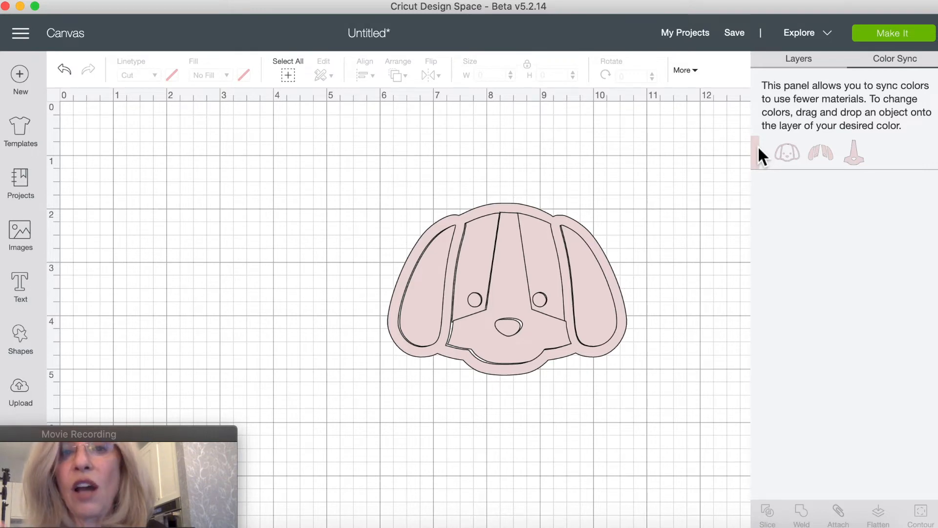
{"action": "left_click", "coordinate": [895, 33]}
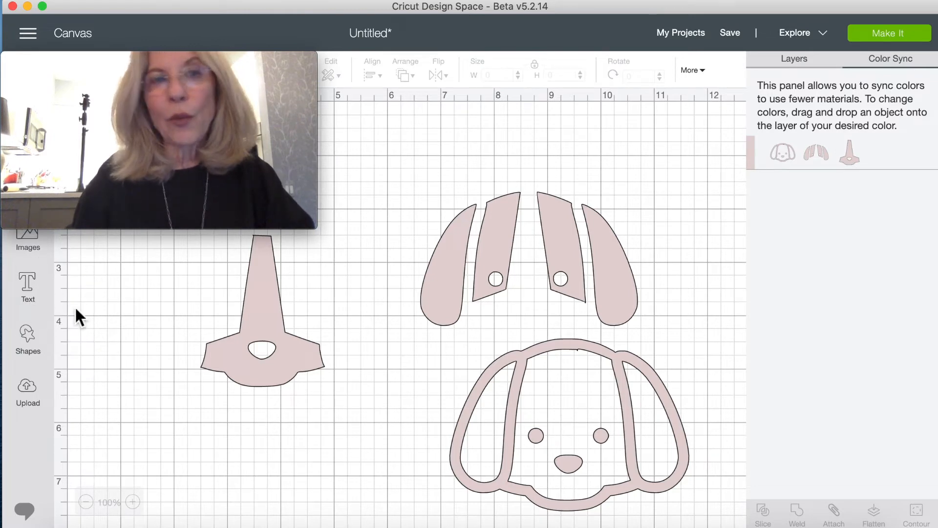
- Add the text "Dog" to the canvas and sync its colour to the pale colour of the dog pieces
{"action": "left_click", "coordinate": [39, 290]}
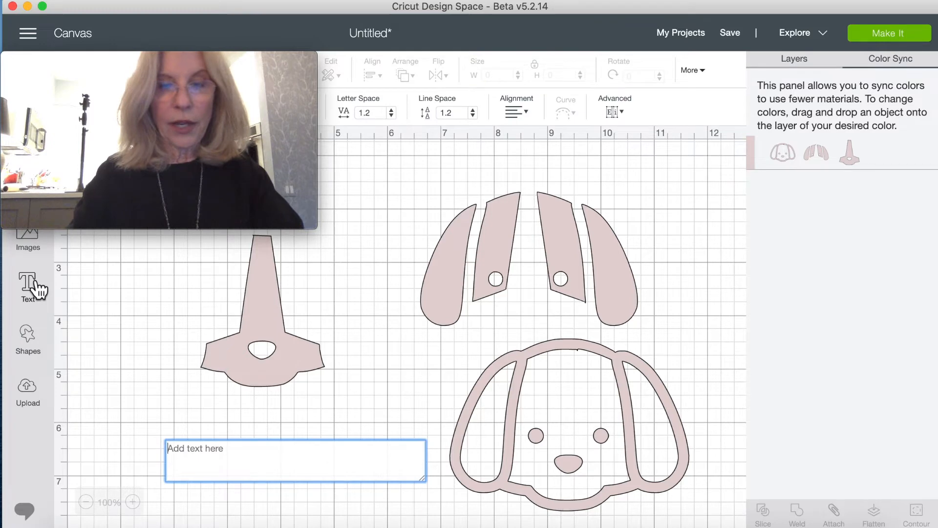
{"action": "type", "text": "Dog"}
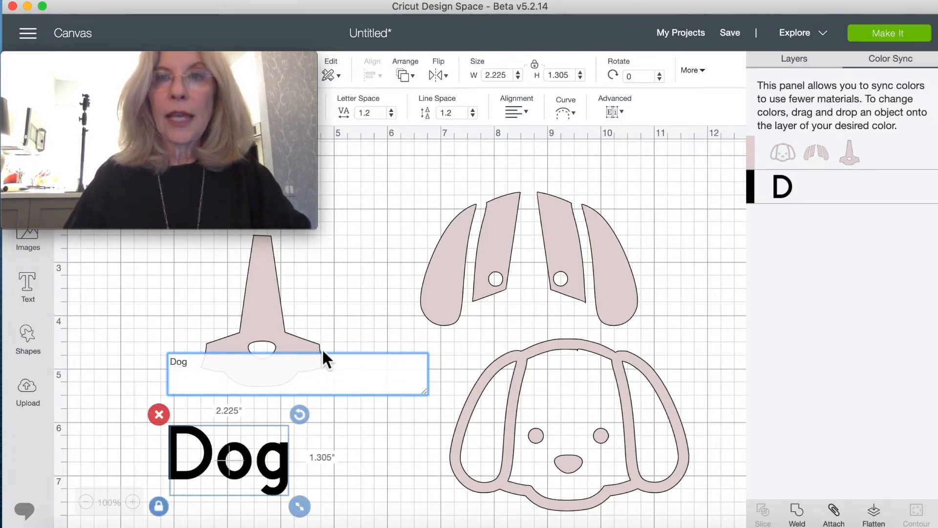
{"action": "left_click_drag", "start_coordinate": [761, 195], "coordinate": [752, 149]}
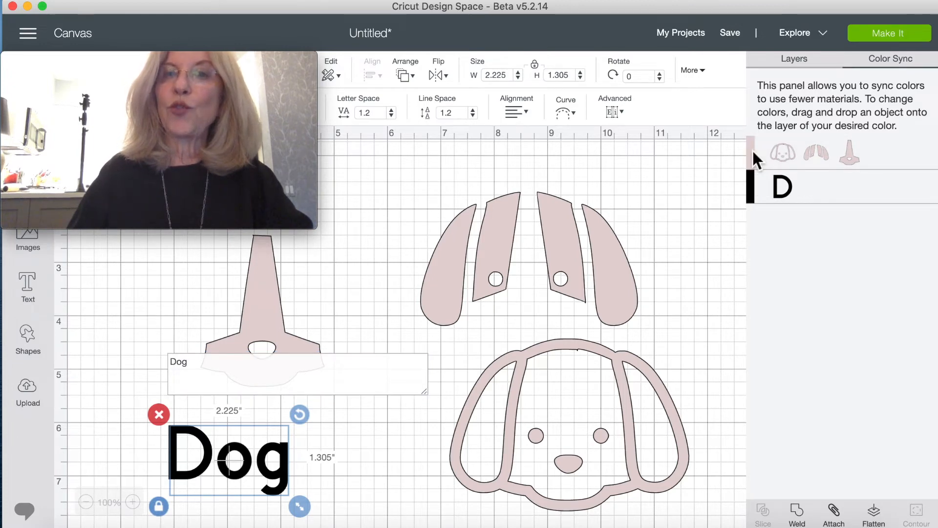
{"action": "left_click_drag", "start_coordinate": [767, 187], "coordinate": [754, 154]}
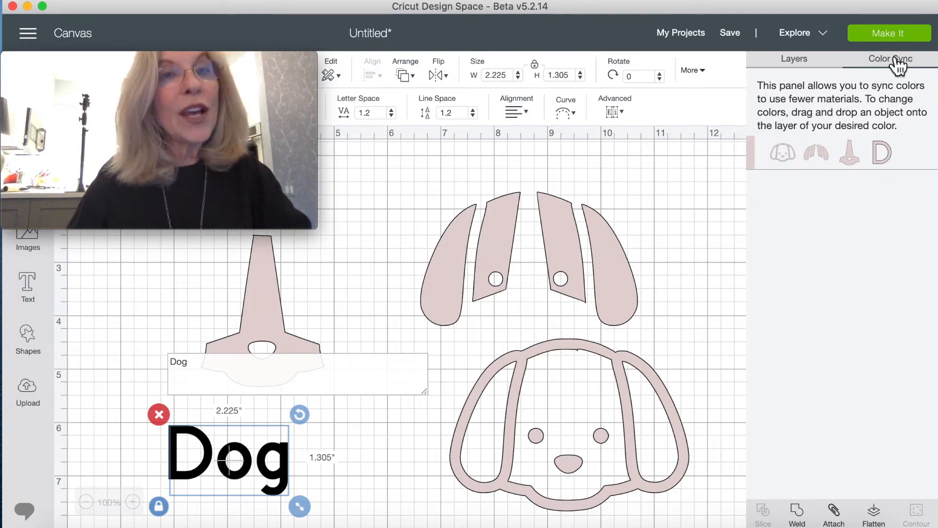
- Preview the mat, try moving the "Dog" text down to about the 7-inch row, and try the Mirror setting
{"action": "left_click", "coordinate": [887, 32]}
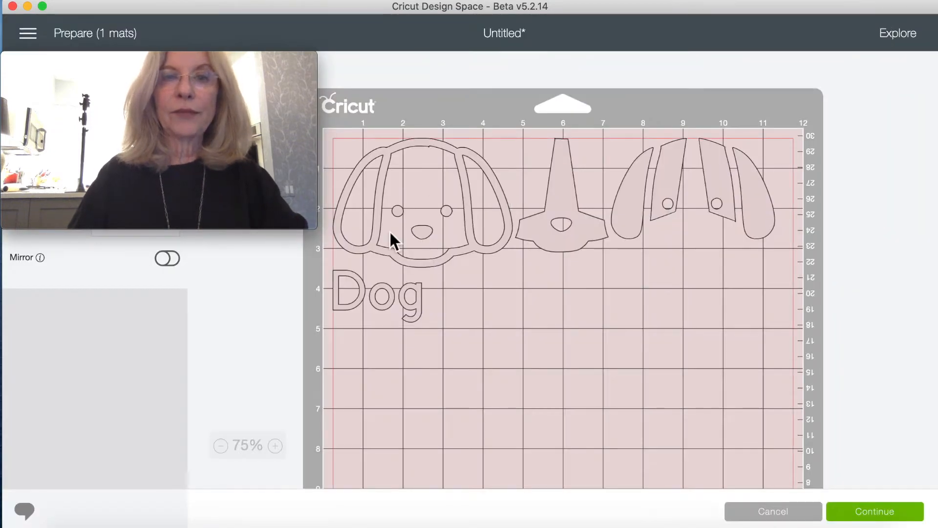
{"action": "left_click_drag", "start_coordinate": [362, 293], "coordinate": [390, 435]}
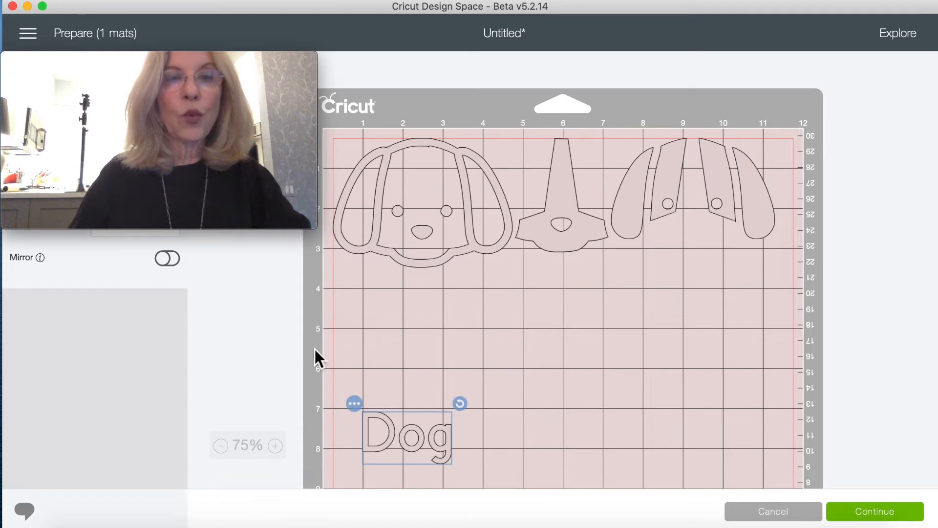
{"action": "mouse_move", "coordinate": [195, 92]}
{"action": "left_click_drag", "start_coordinate": [209, 63], "coordinate": [185, 436]}
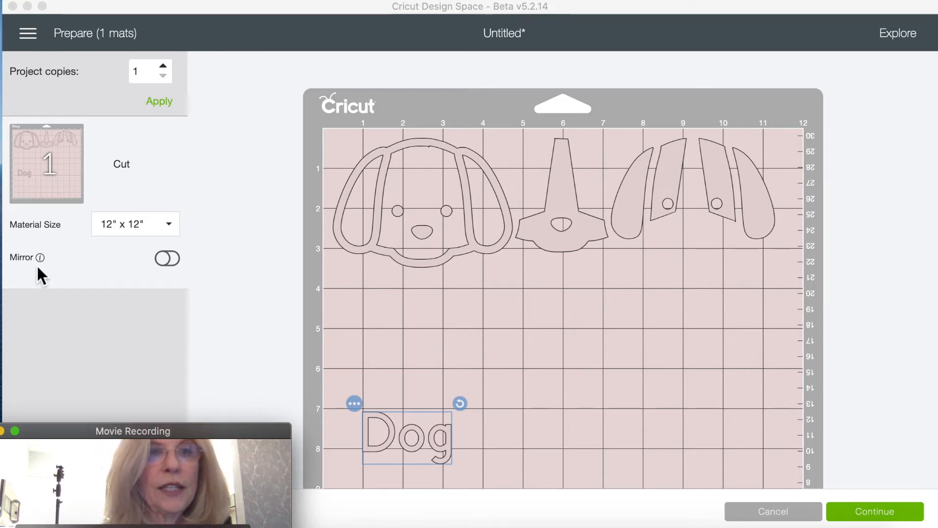
{"action": "left_click", "coordinate": [171, 259]}
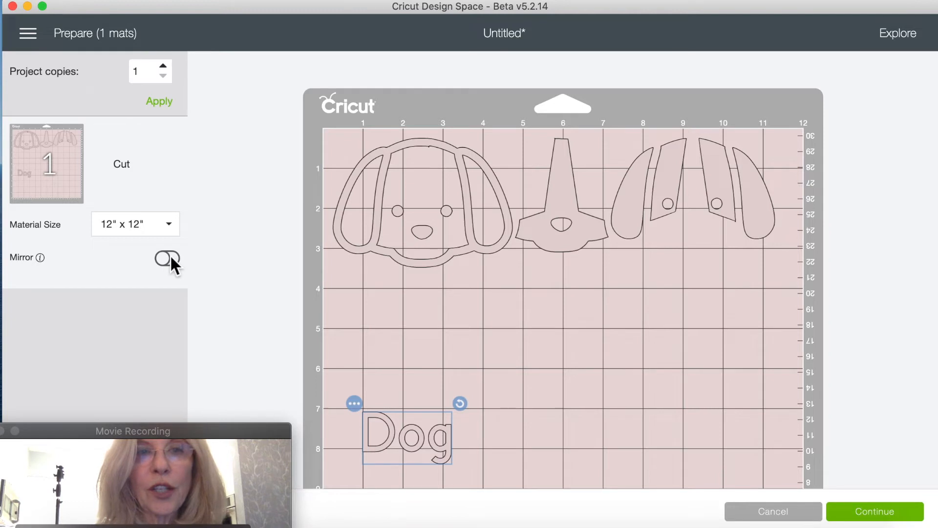
{"action": "left_click", "coordinate": [165, 260]}
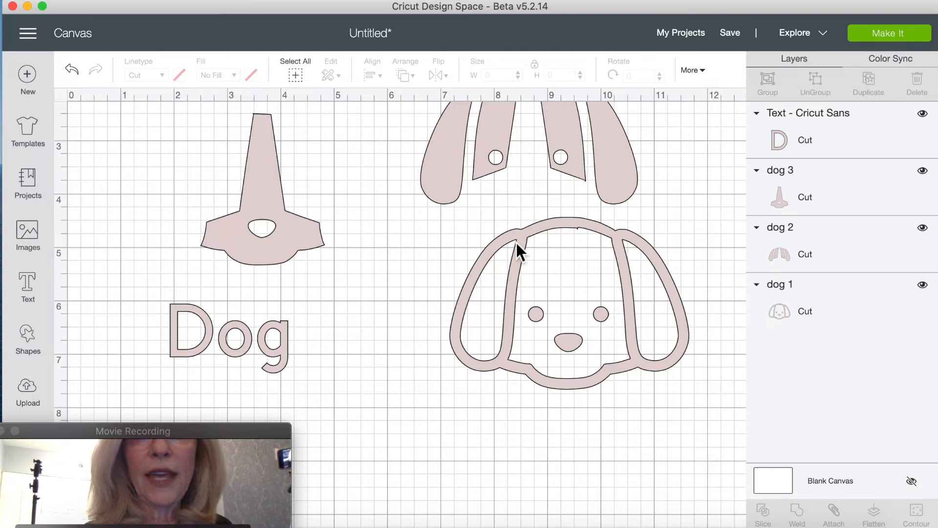
- Move the patches beside the centre piece and place the "Dog" text directly beneath the dog outline
{"action": "left_click_drag", "start_coordinate": [447, 168], "coordinate": [63, 231]}
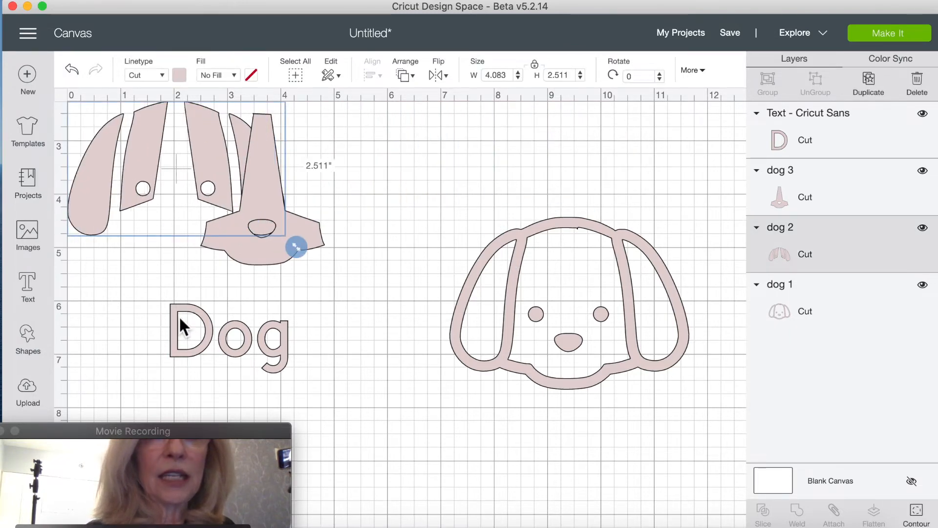
{"action": "left_click_drag", "start_coordinate": [179, 316], "coordinate": [527, 420]}
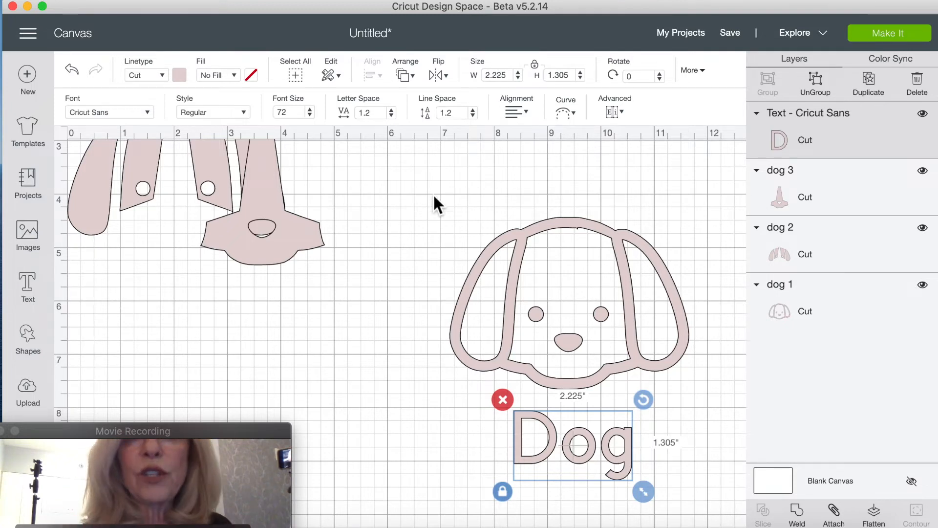
- Attach the "Dog" text to the dog outline and shift the attached pair slightly up and to the left
{"action": "left_click_drag", "start_coordinate": [438, 193], "coordinate": [701, 505]}
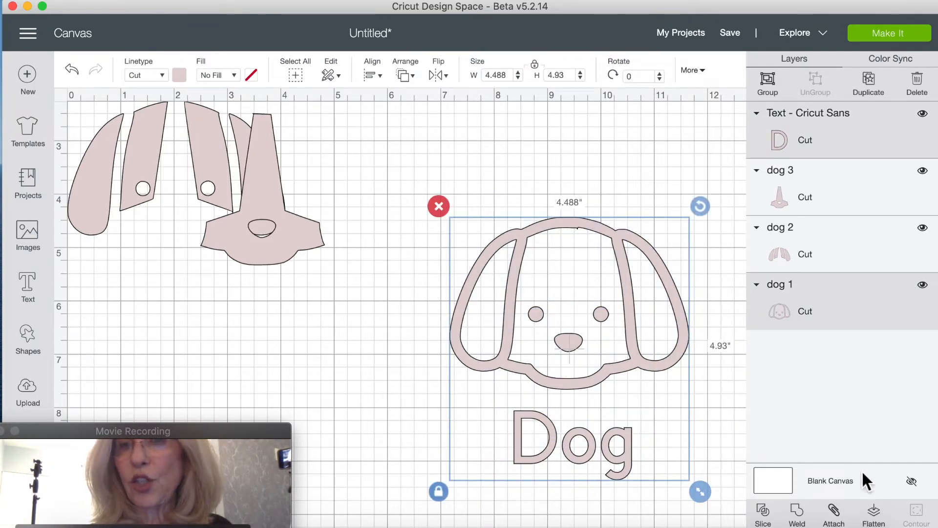
{"action": "left_click", "coordinate": [837, 514]}
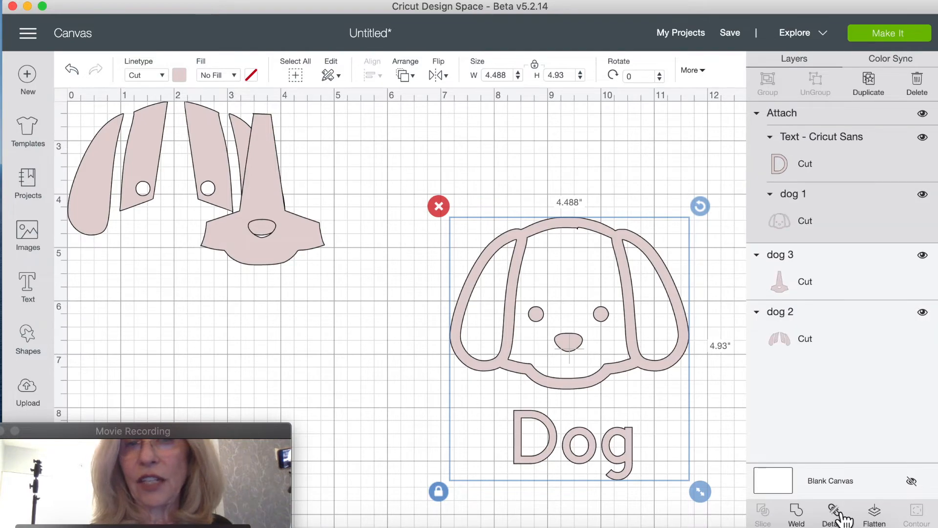
{"action": "left_click", "coordinate": [394, 359]}
{"action": "left_click_drag", "start_coordinate": [572, 347], "coordinate": [552, 331]}
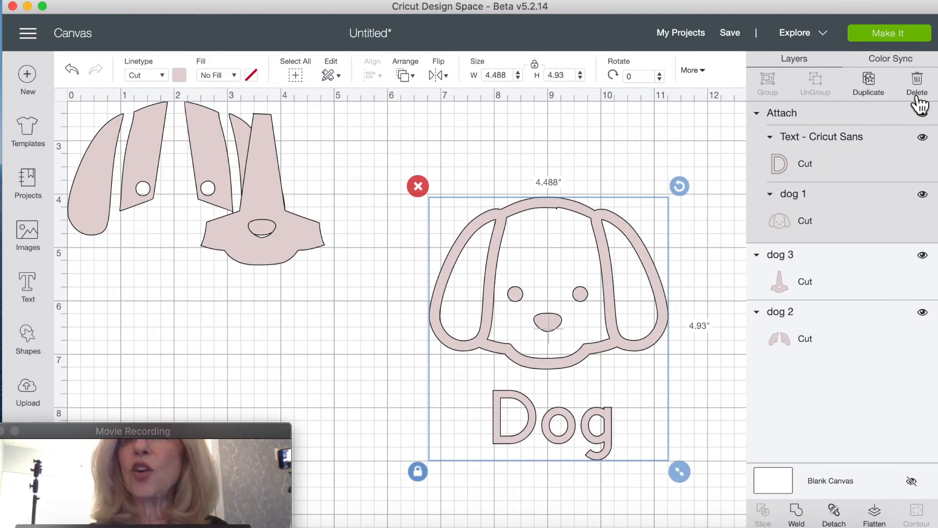
- In the mat preview, move the centre piece to about the 7-inch row near the left edge and the patches toward the upper-right corner
{"action": "left_click", "coordinate": [898, 36]}
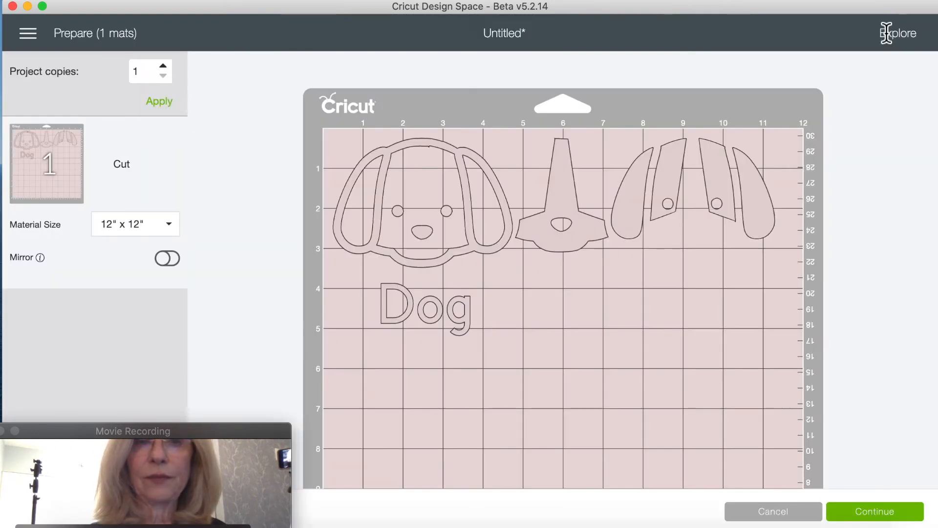
{"action": "left_click_drag", "start_coordinate": [563, 196], "coordinate": [414, 442]}
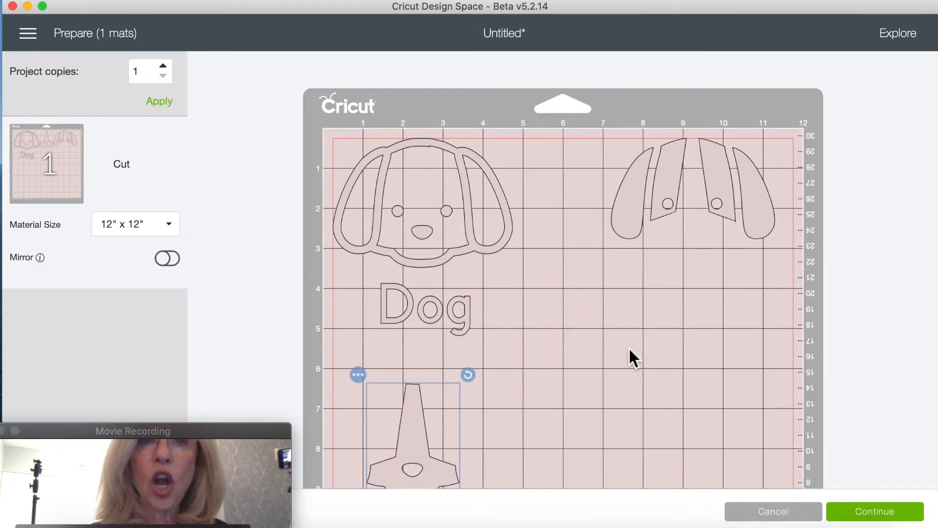
{"action": "scroll", "coordinate": [629, 347], "scroll_direction": "down", "scroll_amount": 5}
{"action": "left_click_drag", "start_coordinate": [417, 304], "coordinate": [382, 329]}
{"action": "left_click", "coordinate": [478, 313]}
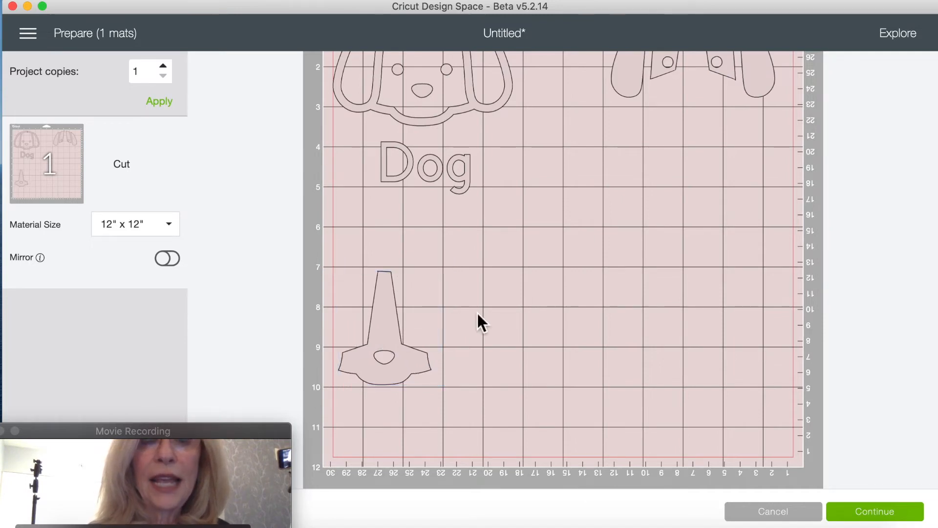
{"action": "scroll", "coordinate": [554, 264], "scroll_direction": "up", "scroll_amount": 5}
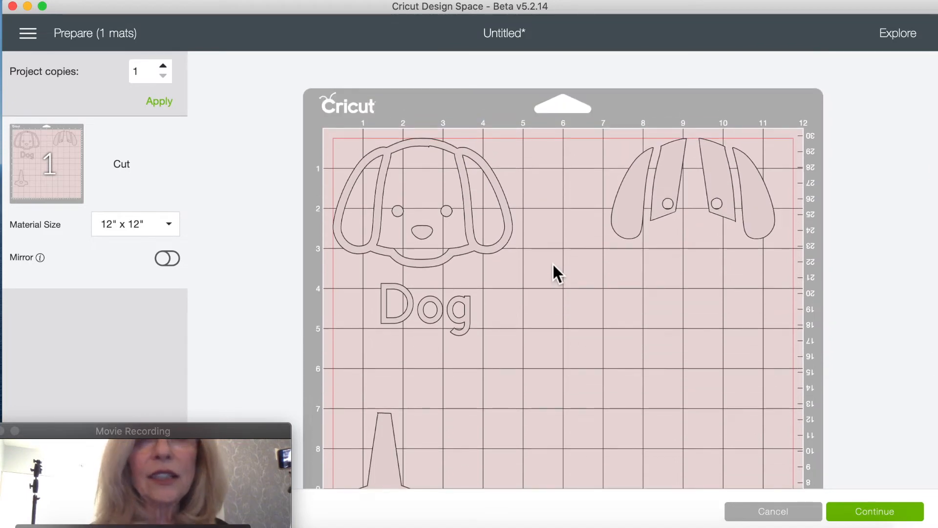
{"action": "mouse_move", "coordinate": [671, 184]}
{"action": "left_mouse_down"}
{"action": "mouse_move", "coordinate": [683, 200]}
{"action": "mouse_move", "coordinate": [680, 189]}
{"action": "left_mouse_up"}
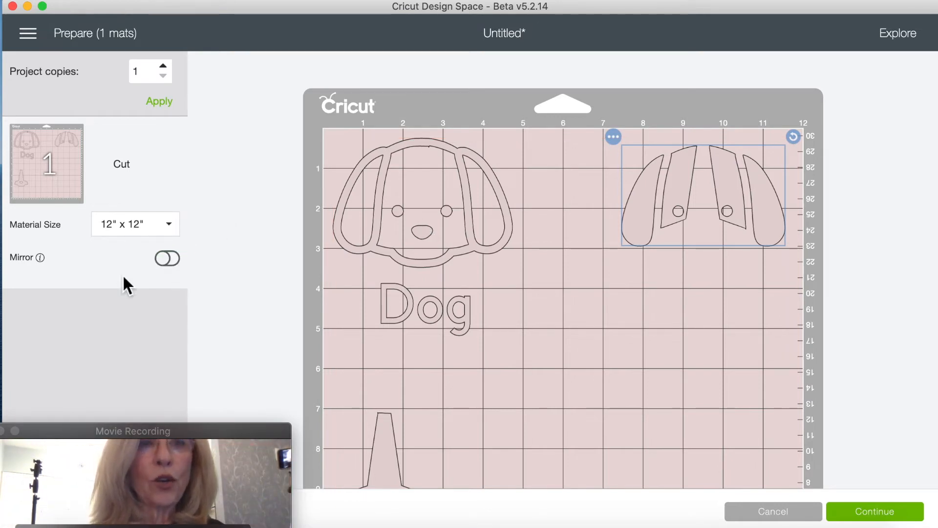
- Turn on Mirror for the mat and move the centre piece further down near the mat's right edge
{"action": "left_click", "coordinate": [168, 258]}
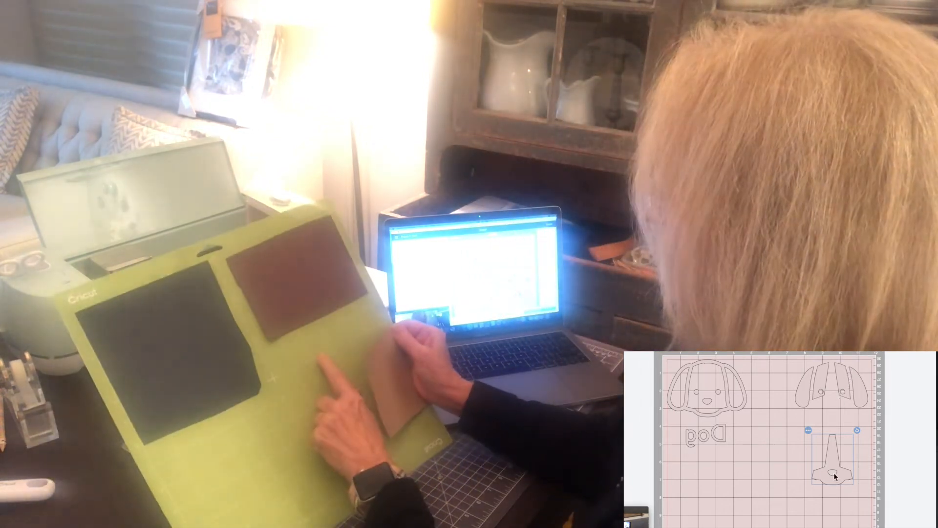
{"action": "left_click_drag", "start_coordinate": [832, 467], "coordinate": [831, 496]}
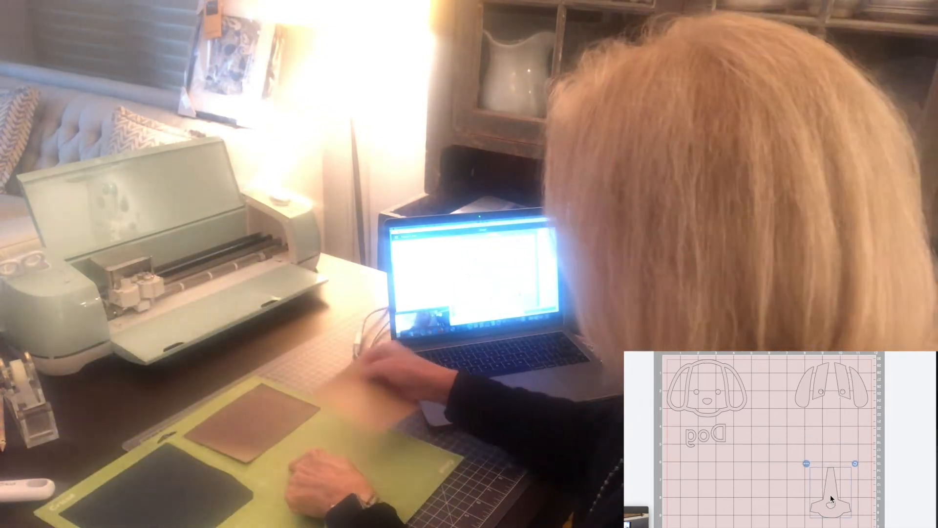